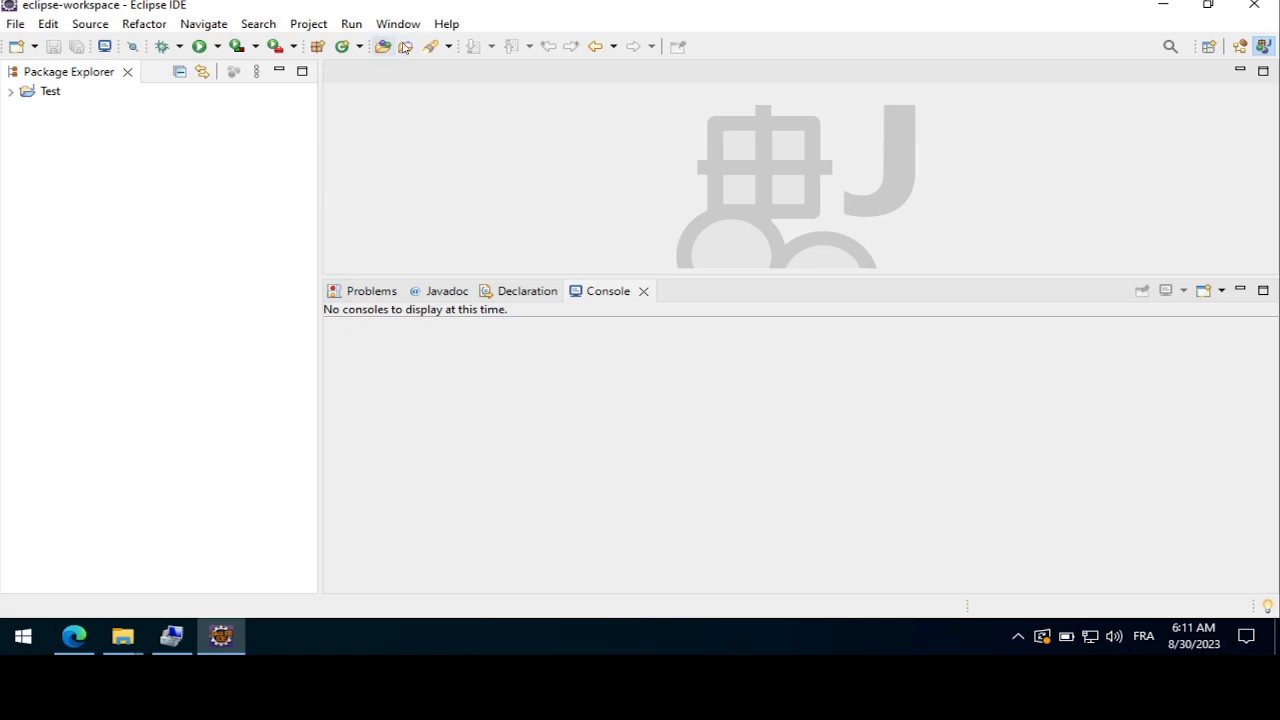
# Open the Installed JREs preferences and widen the dialog to show the full JRE list
pyautogui.click(395, 25)
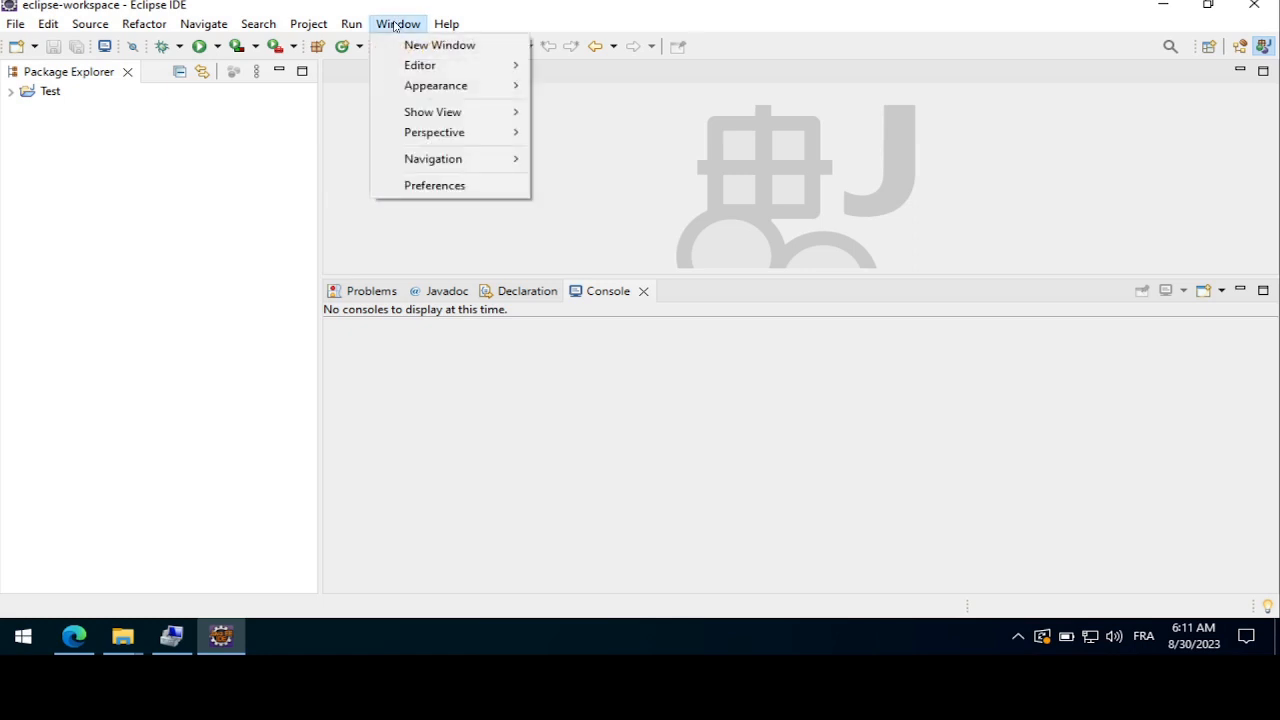
pyautogui.click(445, 184)
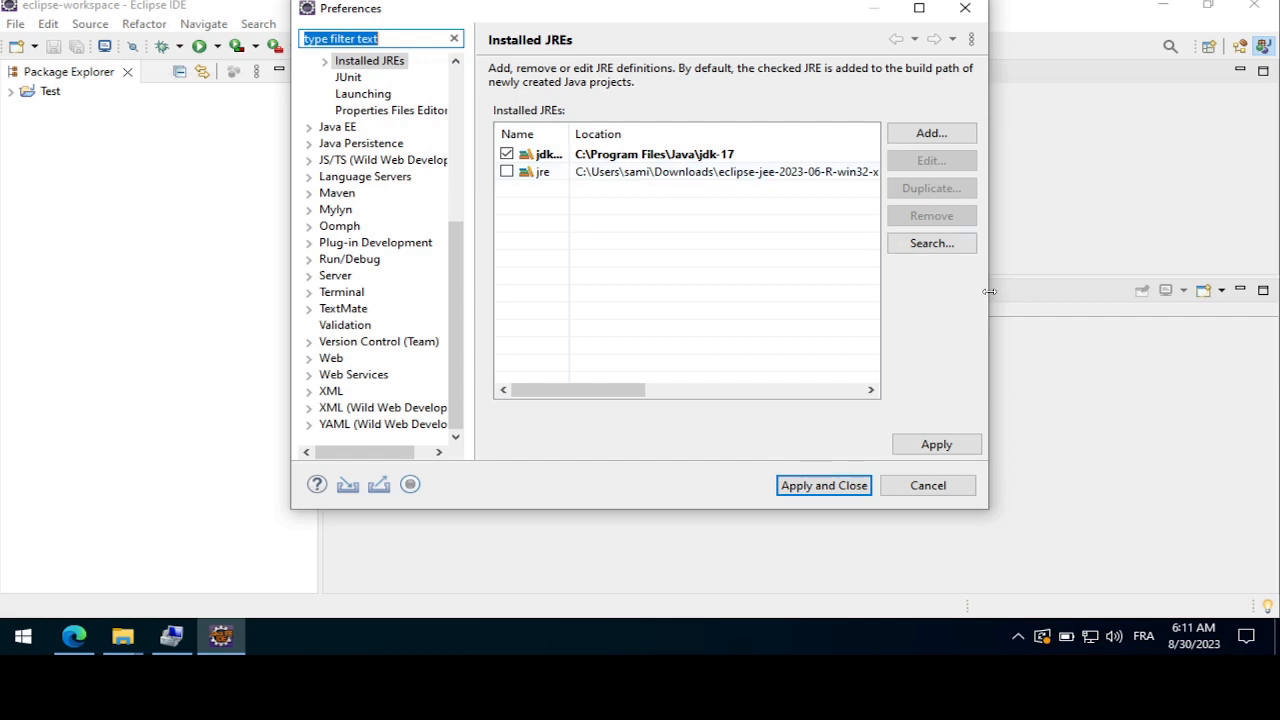
pyautogui.moveTo(989, 291); pyautogui.dragTo(1194, 291)
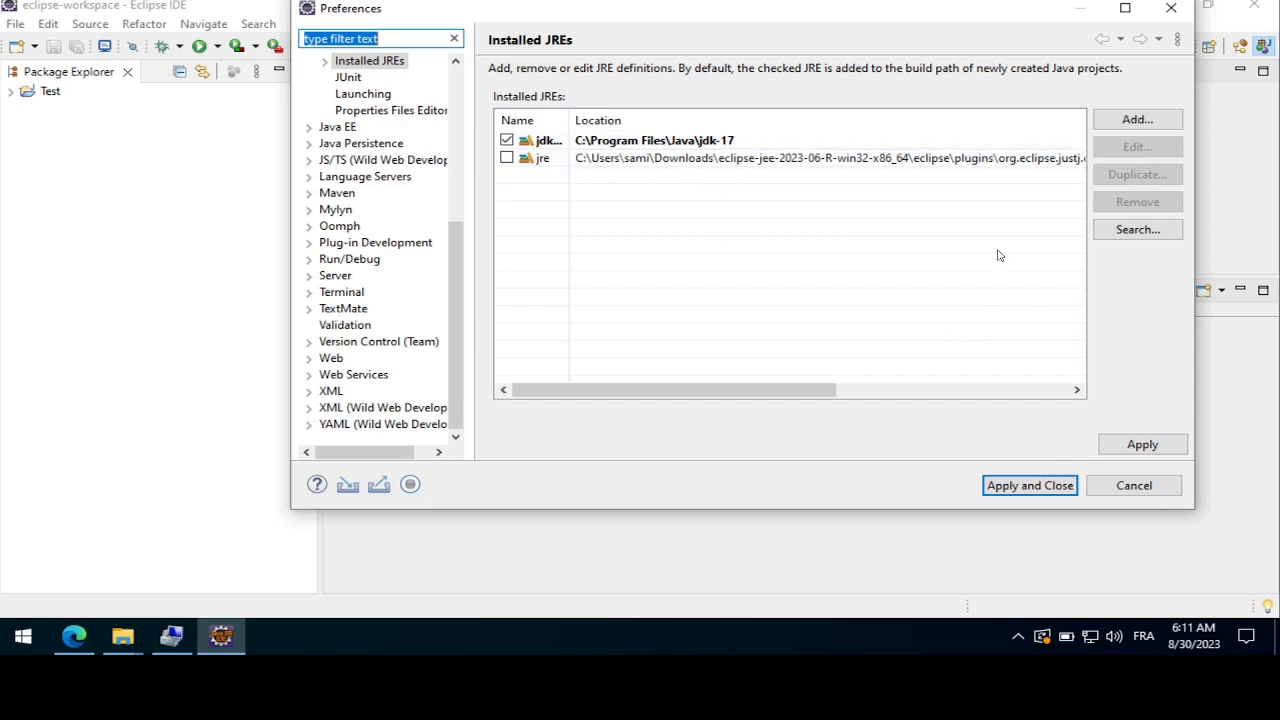
# Switch to File Explorer, locate the extracted jdk-20_windows-x64_bin folder in Downloads, and return to Eclipse
pyautogui.click(128, 640)
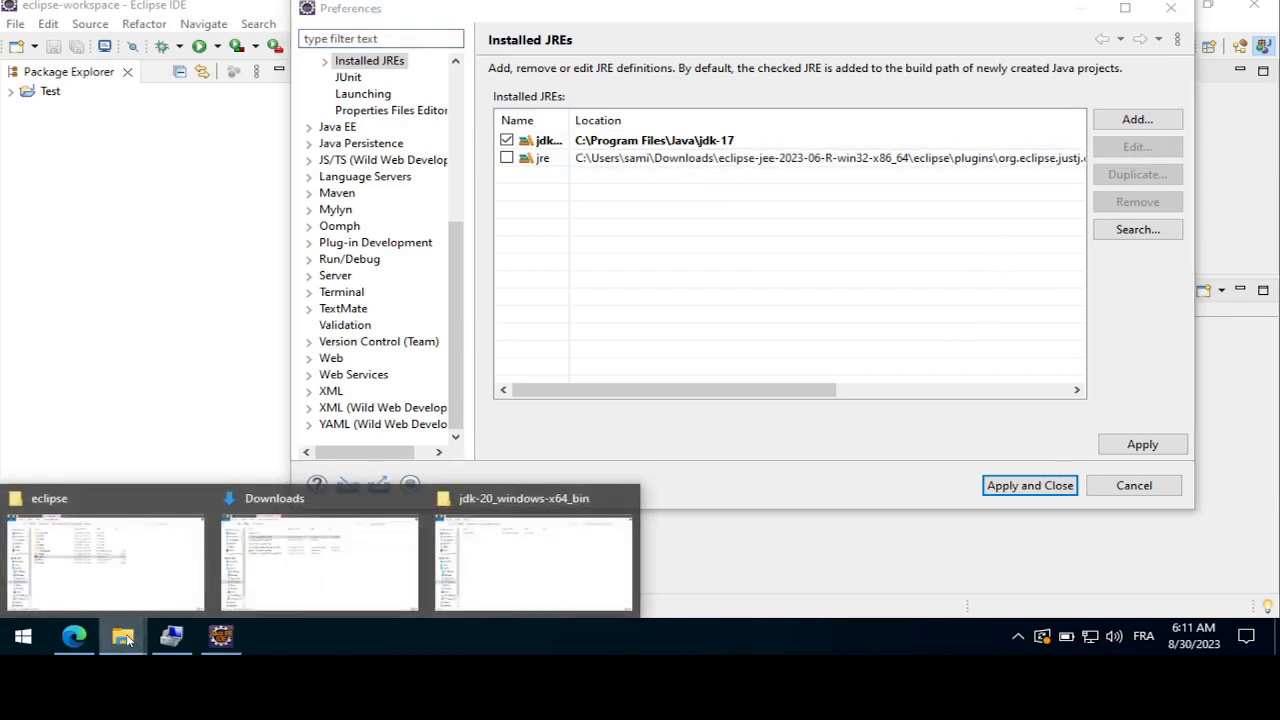
pyautogui.click(330, 578)
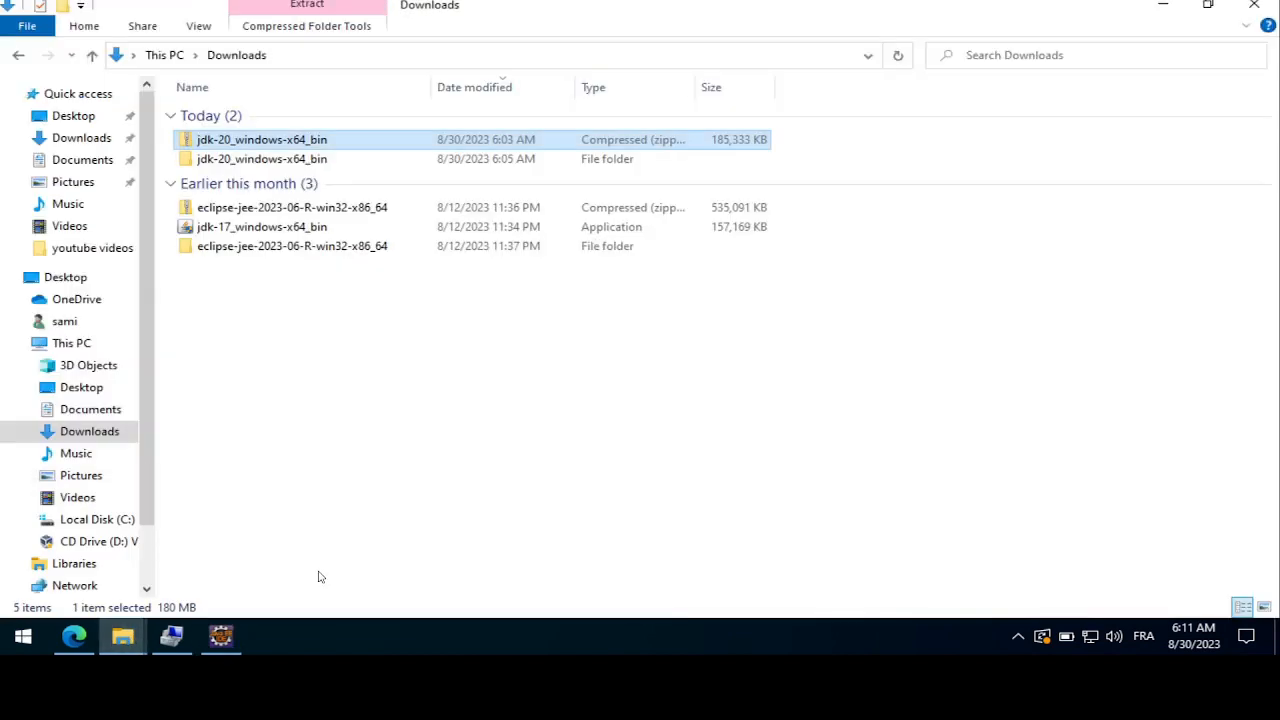
pyautogui.click(250, 159)
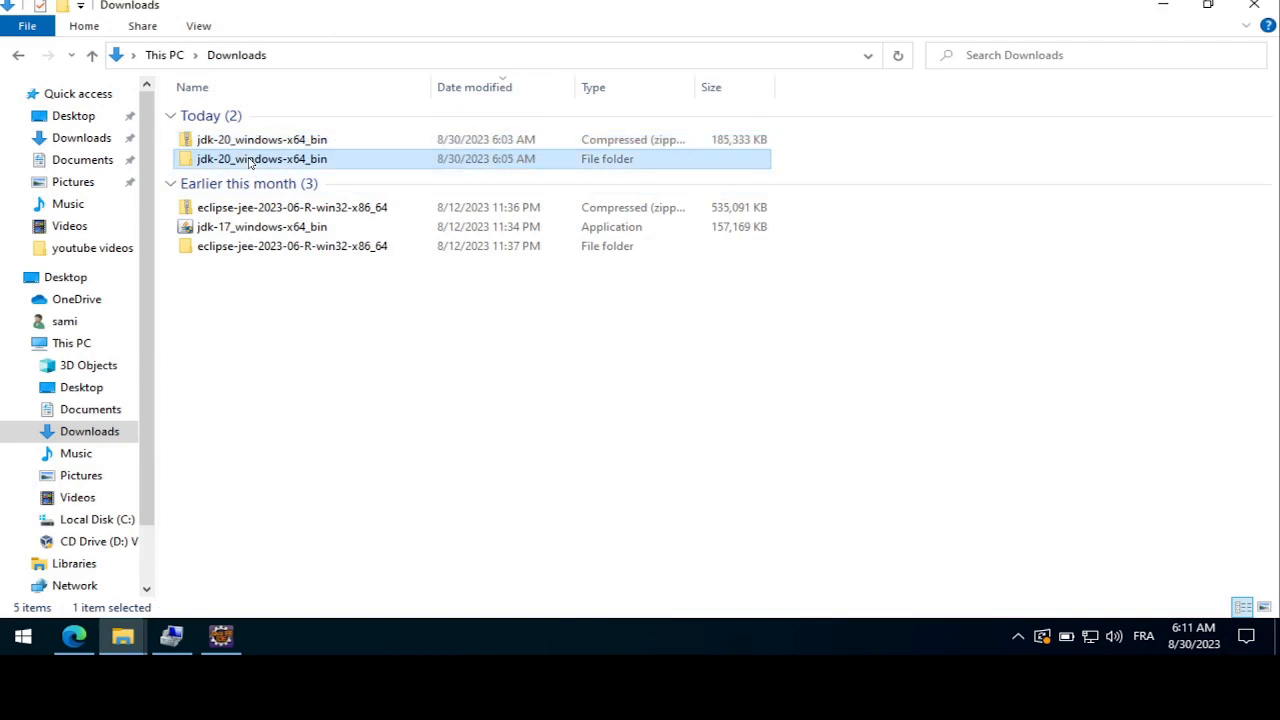
pyautogui.click(221, 637)
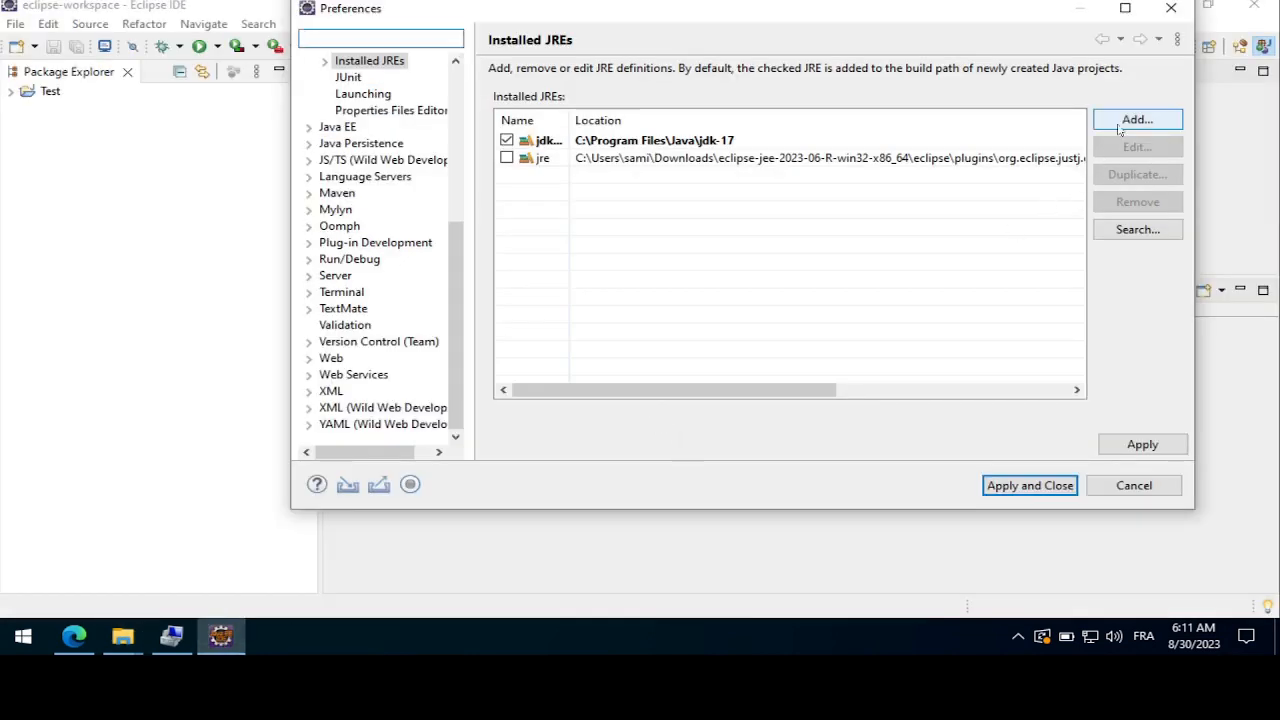
# Start adding a Standard VM and set its JRE home to jdk-20.0.2 inside the jdk-20_windows-x64_bin folder in Downloads
pyautogui.click(1134, 120)
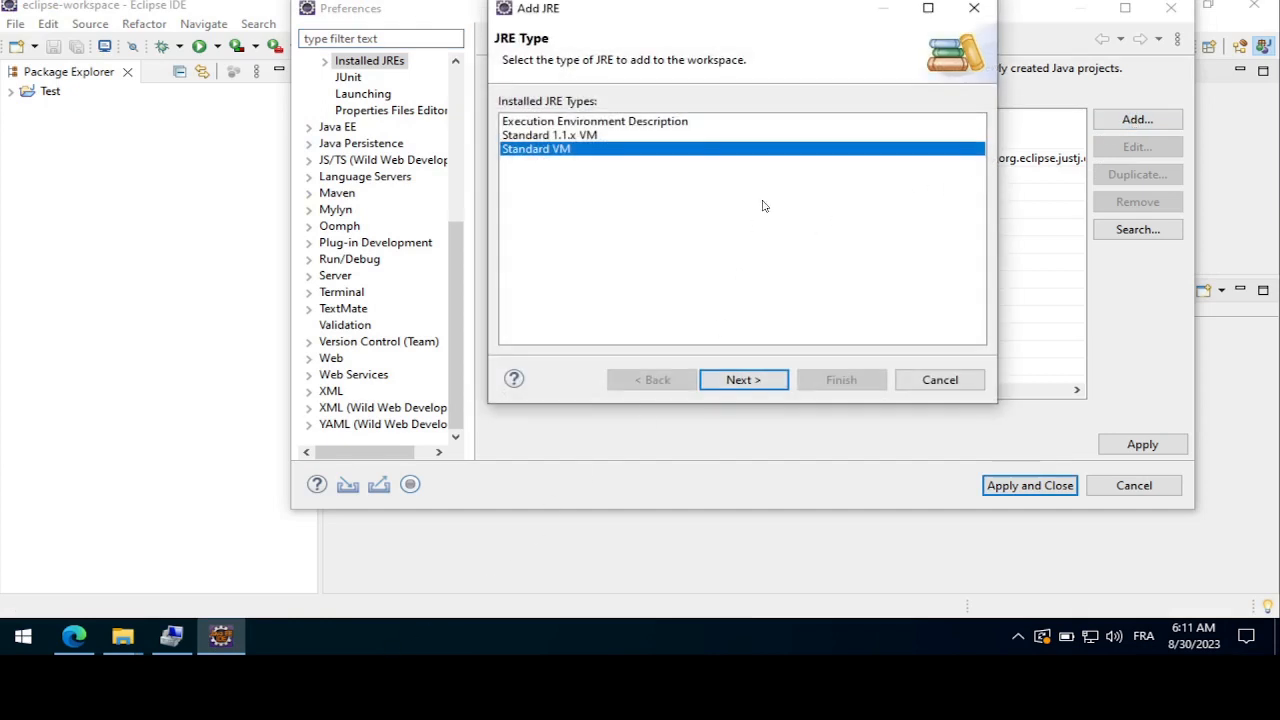
pyautogui.click(744, 380)
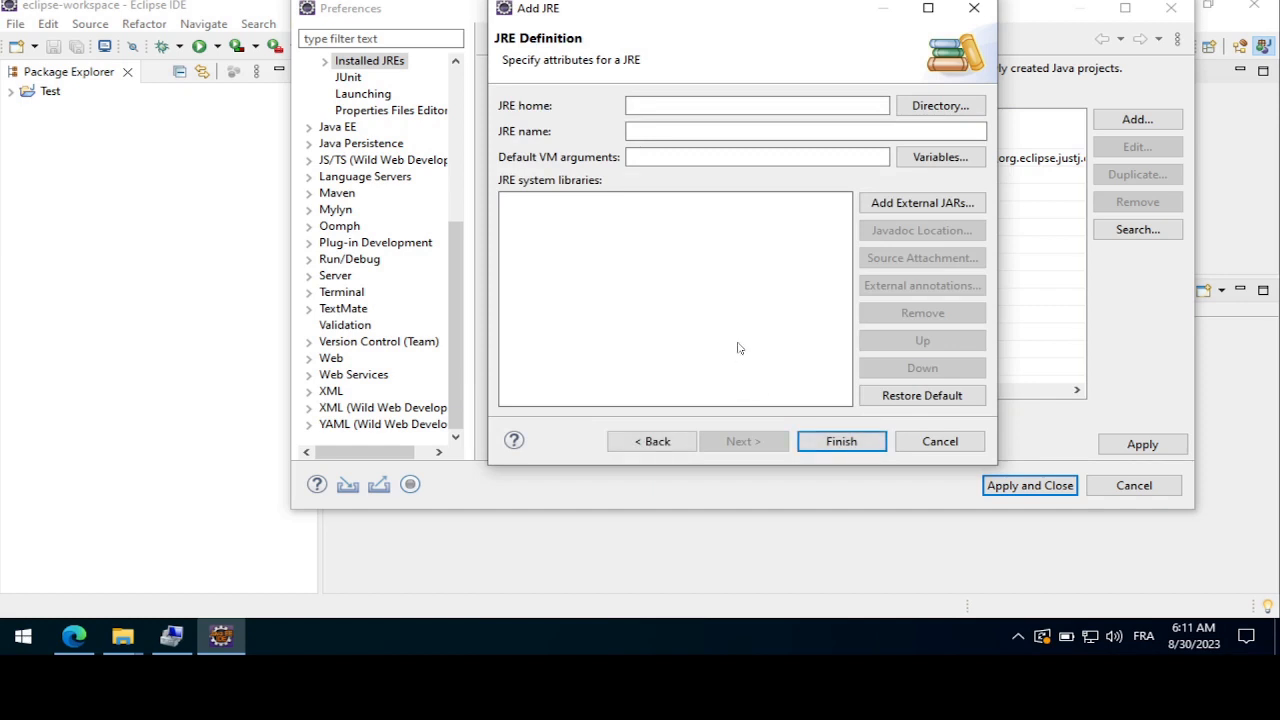
pyautogui.click(940, 106)
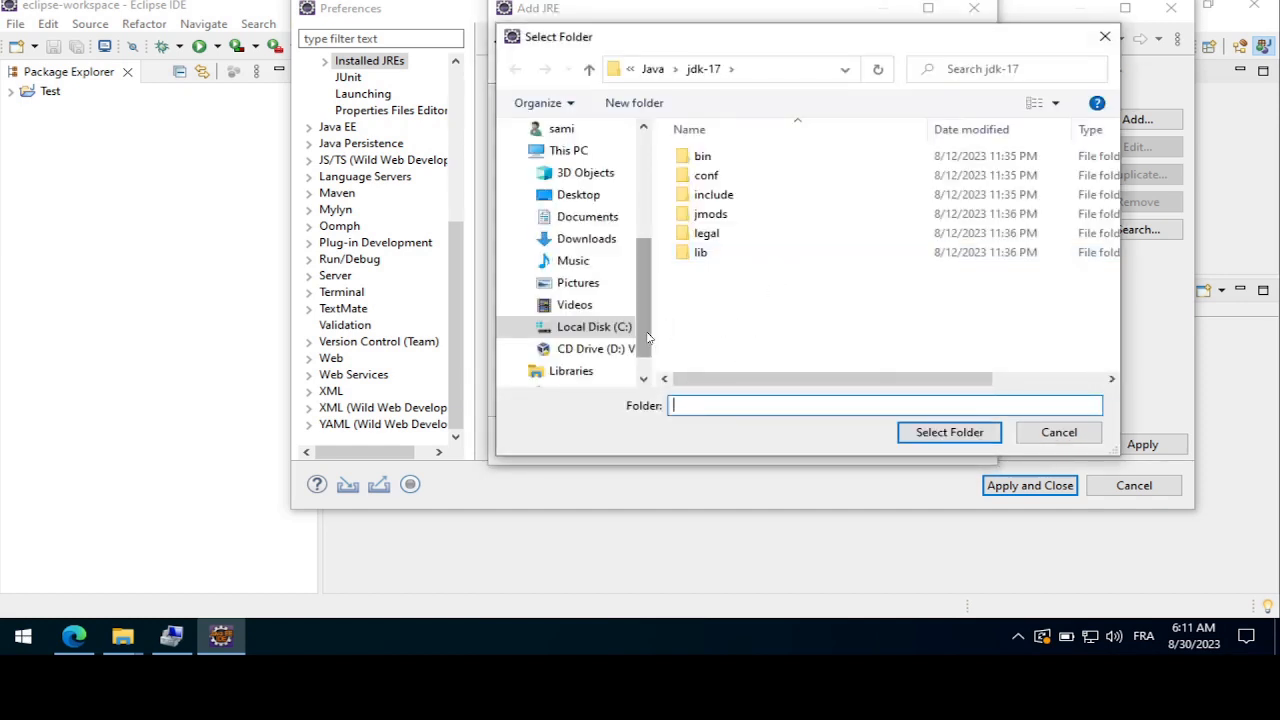
pyautogui.scroll(4, 632, 232)
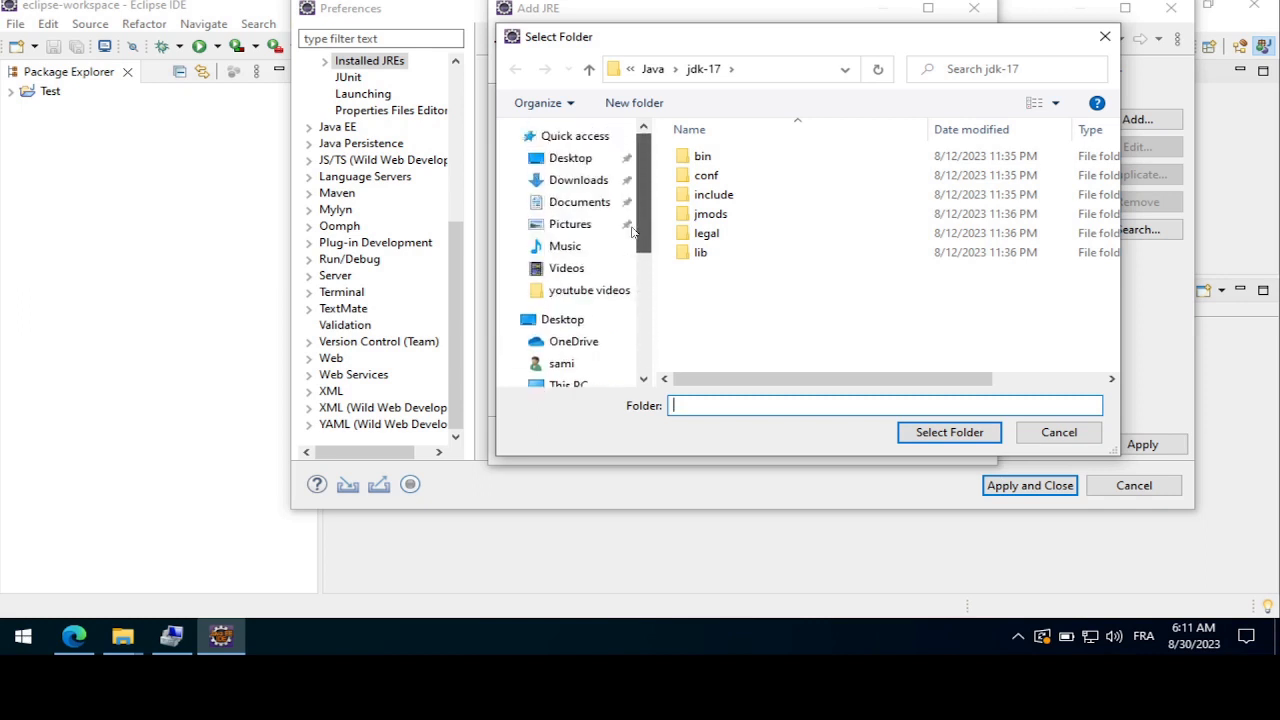
pyautogui.click(577, 180)
pyautogui.doubleClick(725, 182)
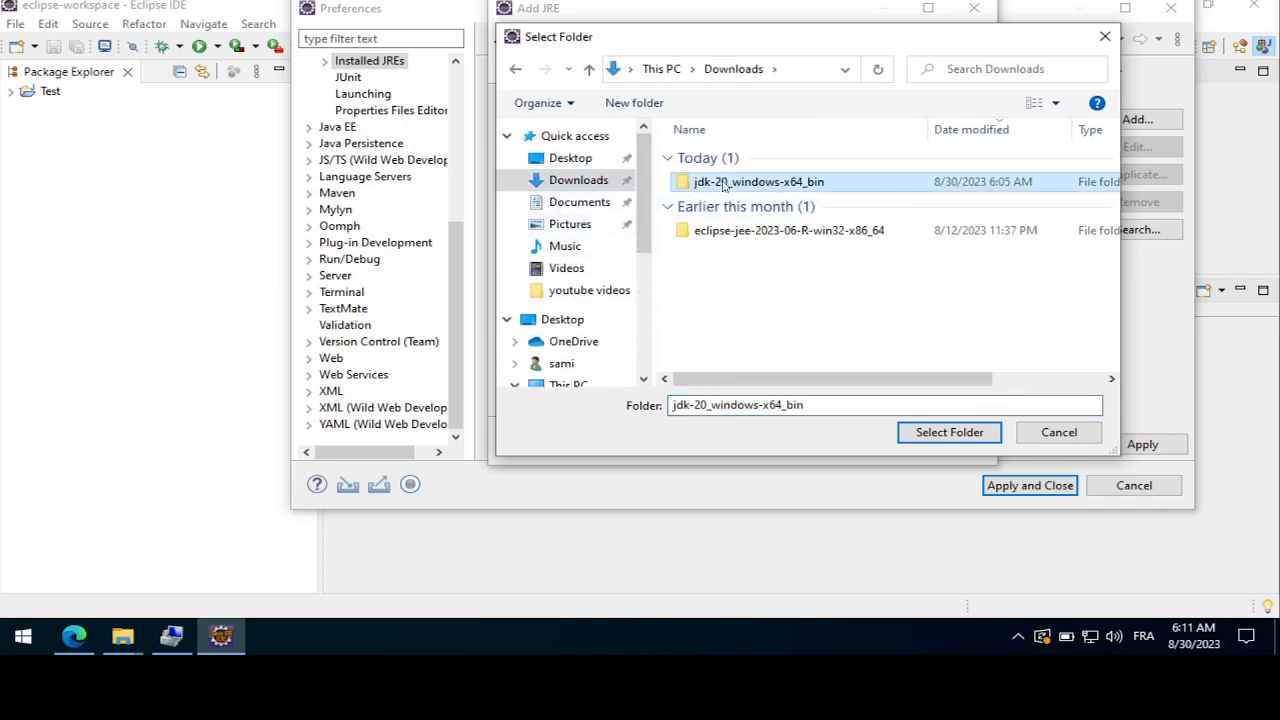
pyautogui.doubleClick(720, 162)
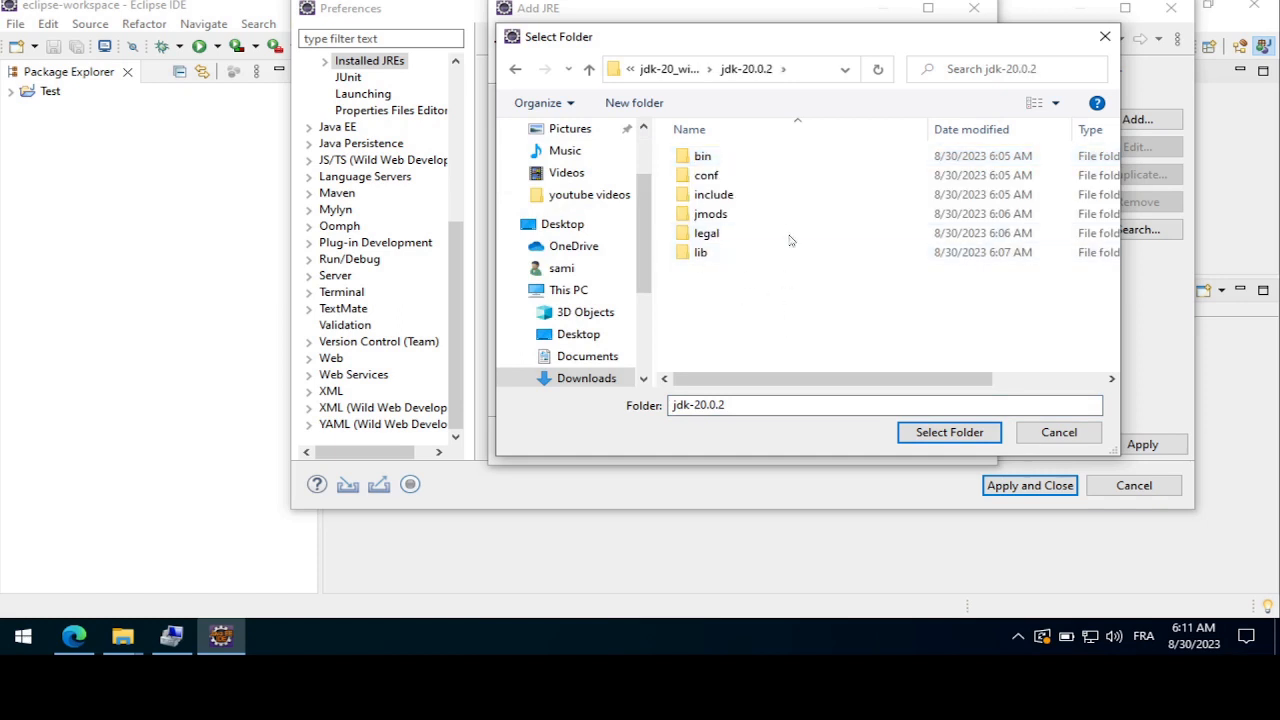
pyautogui.click(945, 432)
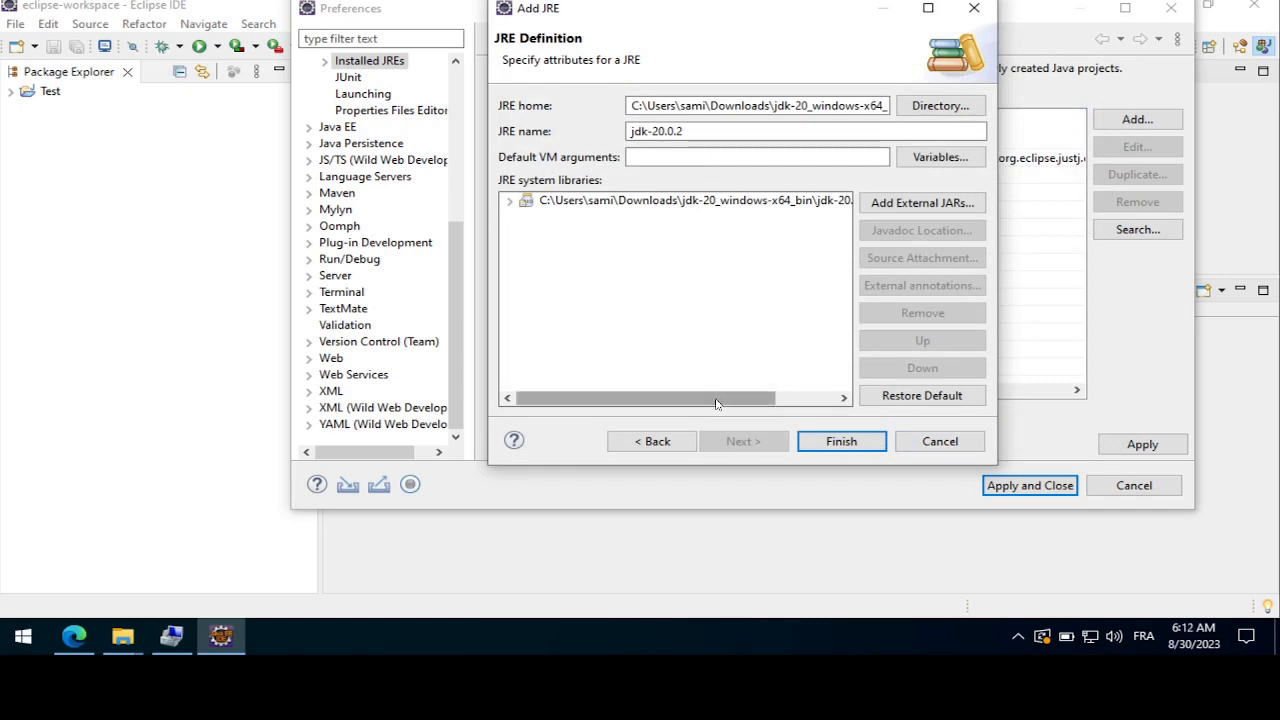
# Review the JRE home's full path and folder contents, and finish adding the jdk-20.0.2 definition
pyautogui.moveTo(716, 404); pyautogui.dragTo(634, 400)
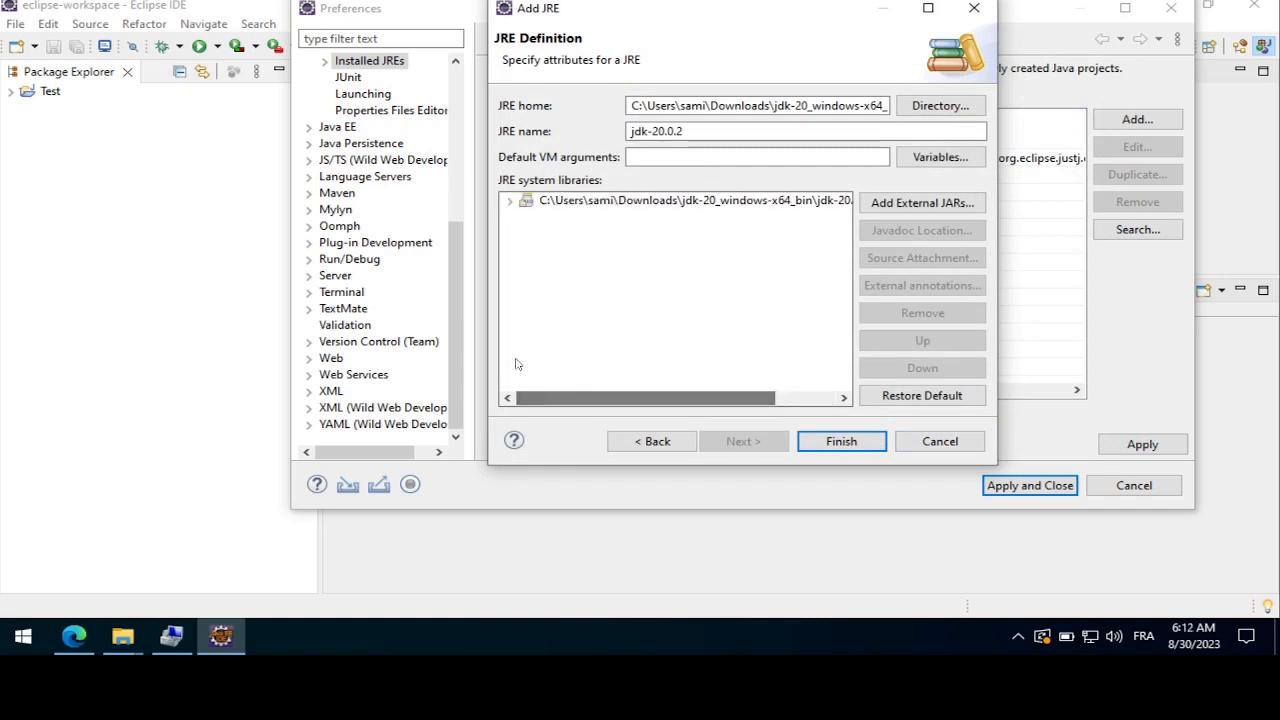
pyautogui.moveTo(487, 343); pyautogui.dragTo(298, 331)
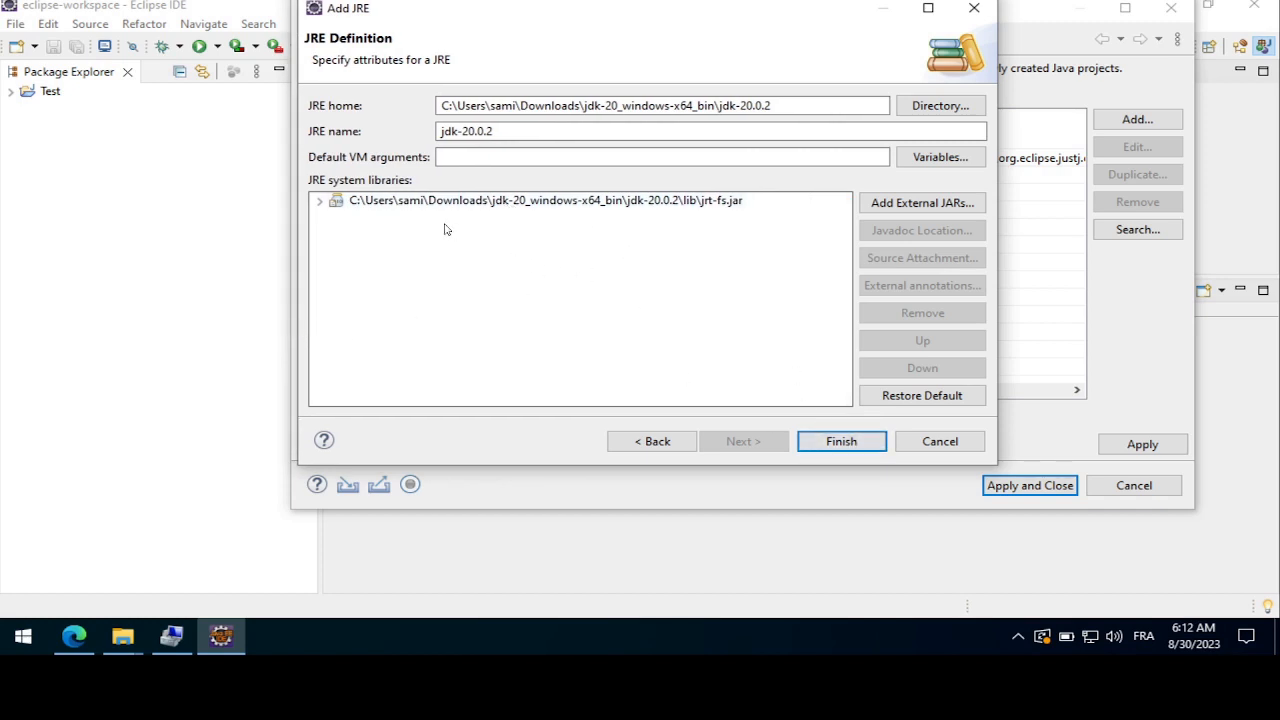
pyautogui.click(920, 108)
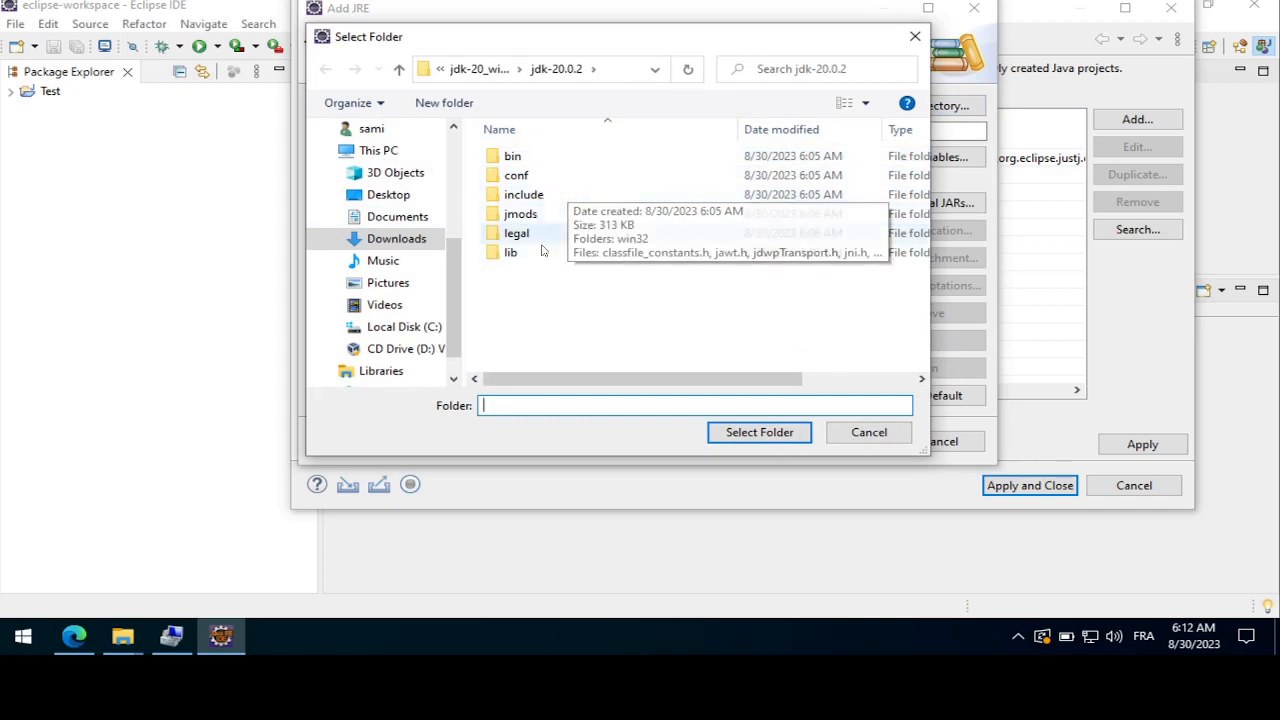
pyautogui.click(866, 432)
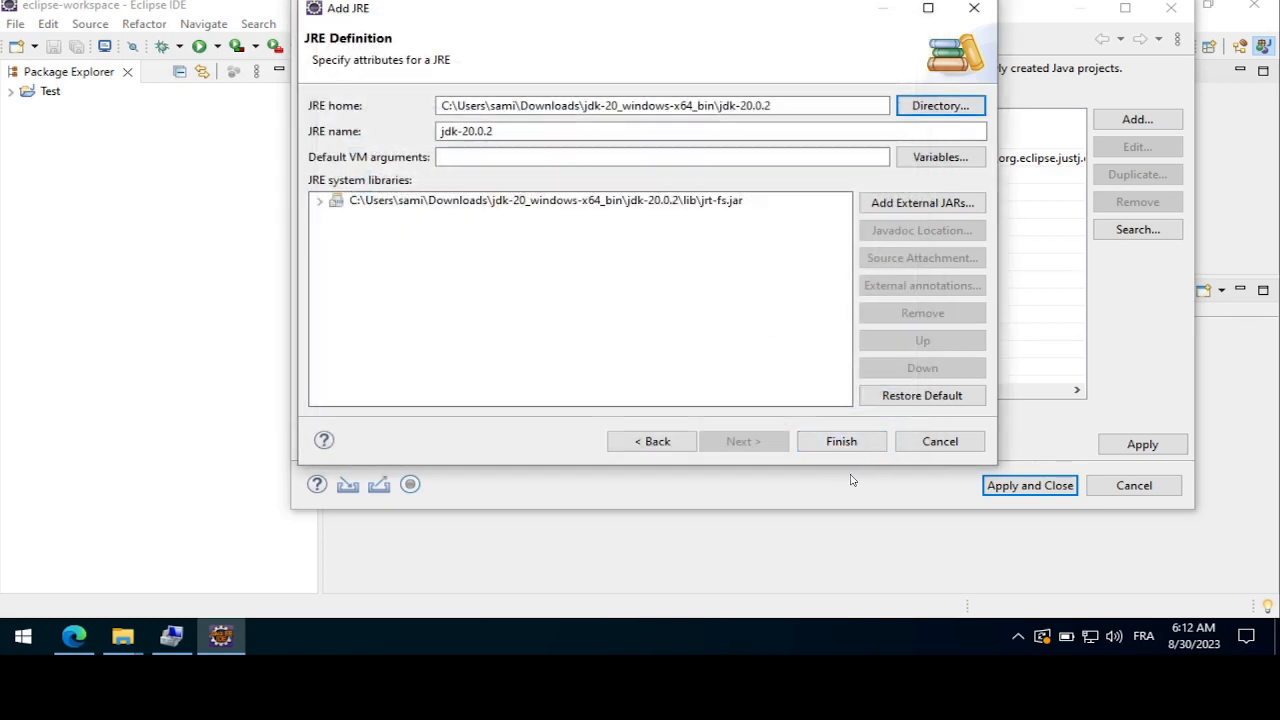
pyautogui.click(841, 441)
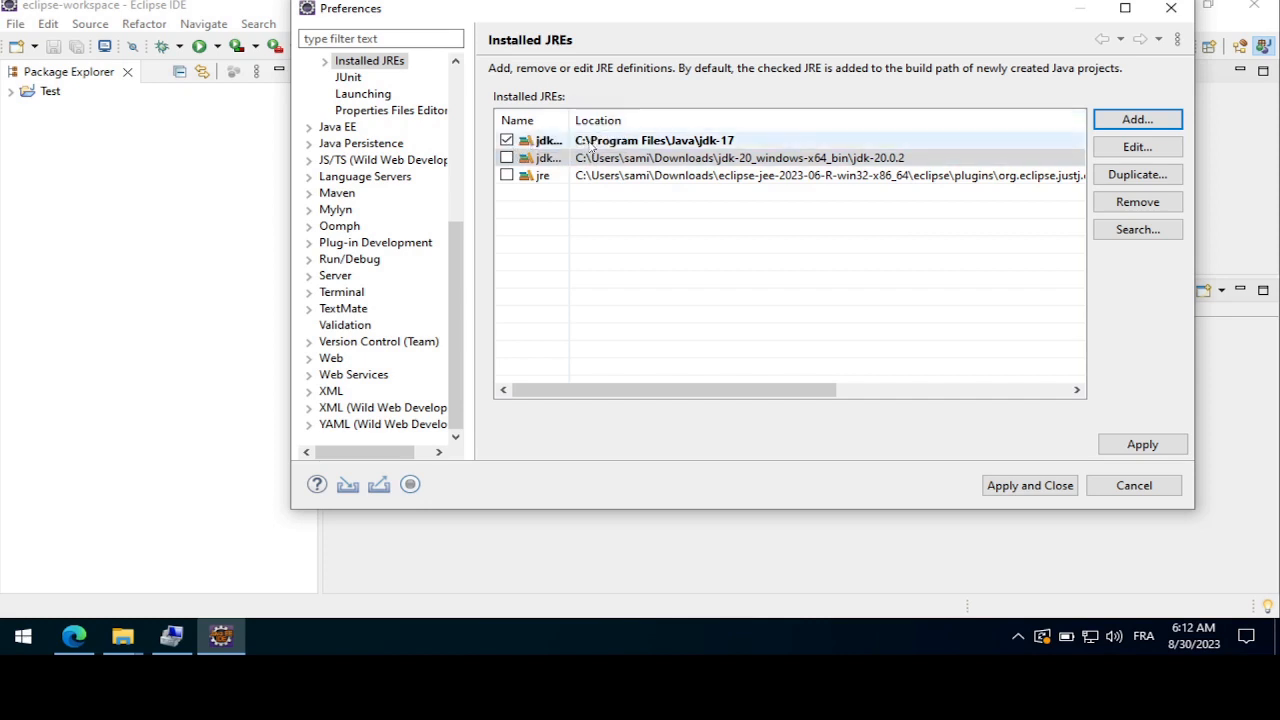
# Widen the Name column to check the installed JREs, and apply and close the preferences
pyautogui.moveTo(569, 120); pyautogui.dragTo(663, 118)
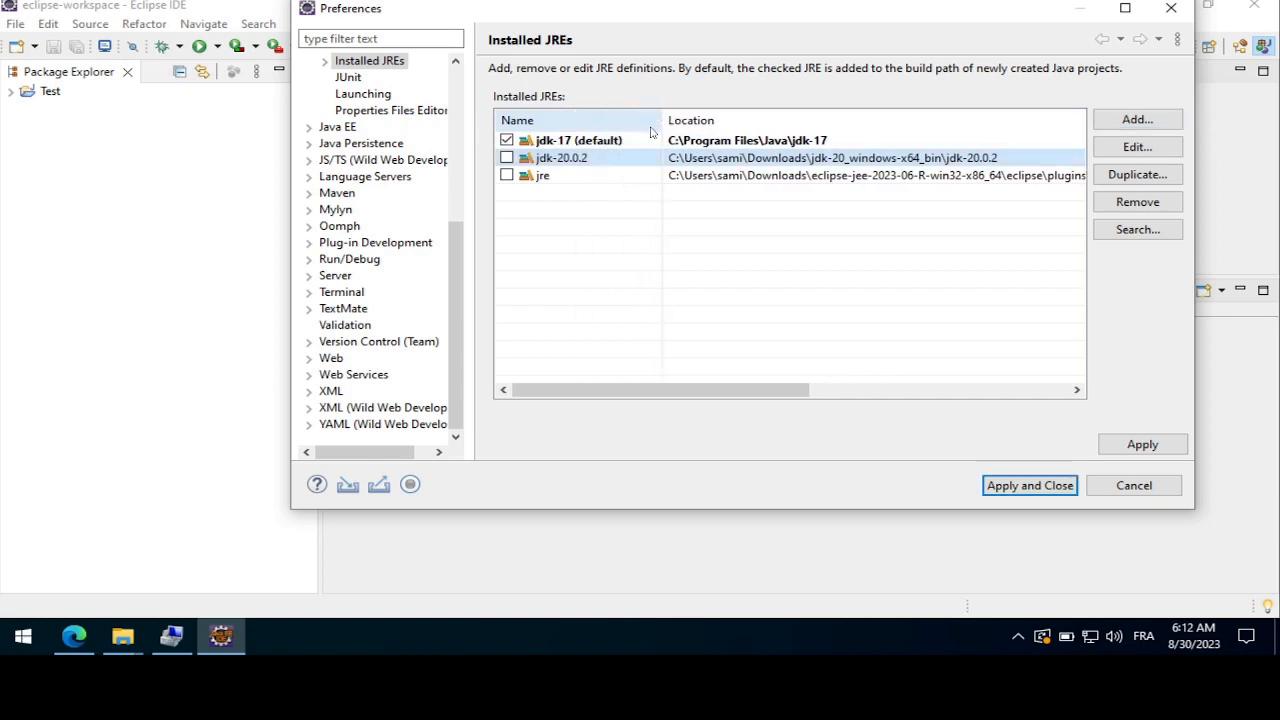
pyautogui.click(545, 161)
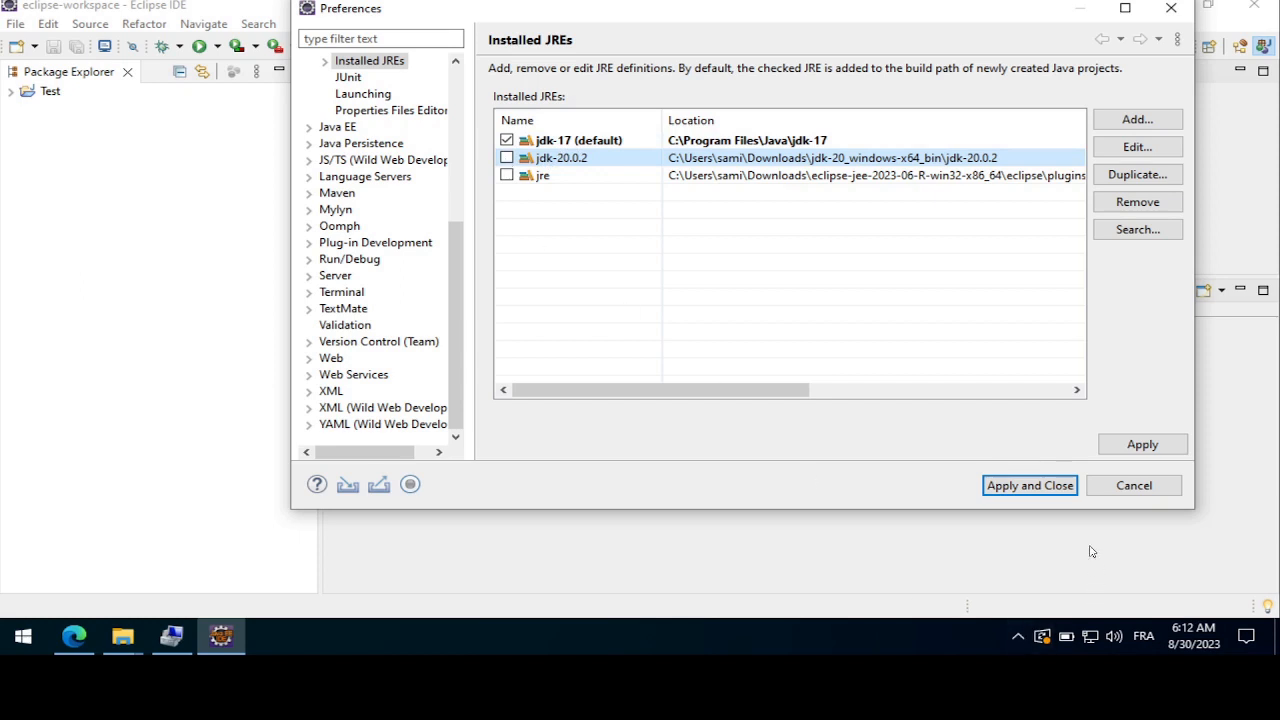
pyautogui.click(1040, 486)
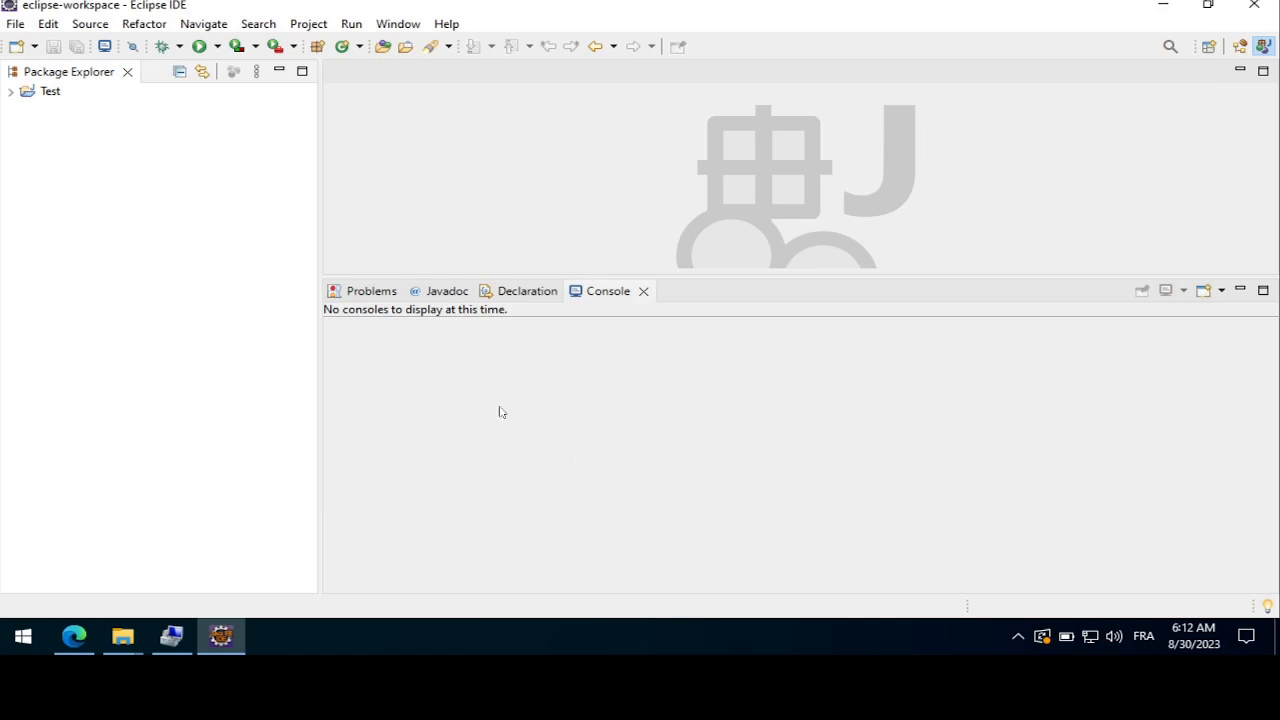
# Start a new Java project and choose jdk-20.0.2 as its project specific JRE
pyautogui.rightClick(114, 188)
pyautogui.moveTo(211, 206)
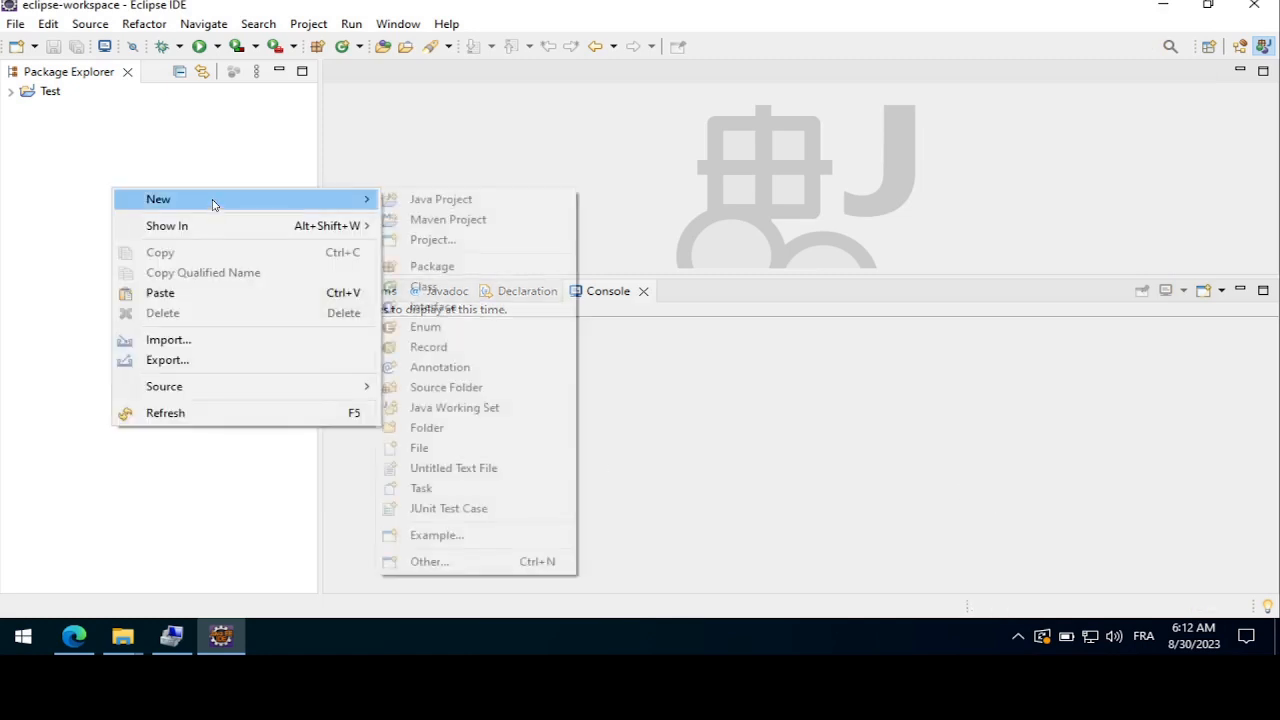
pyautogui.click(418, 206)
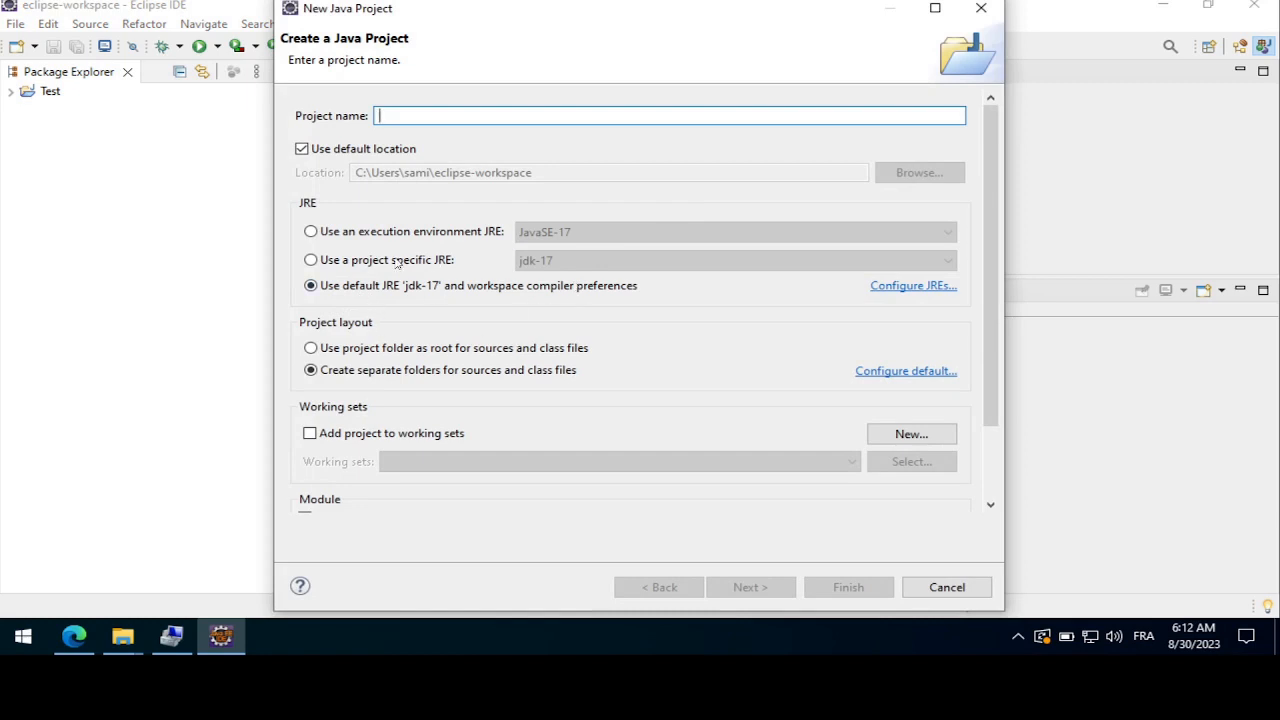
pyautogui.click(310, 261)
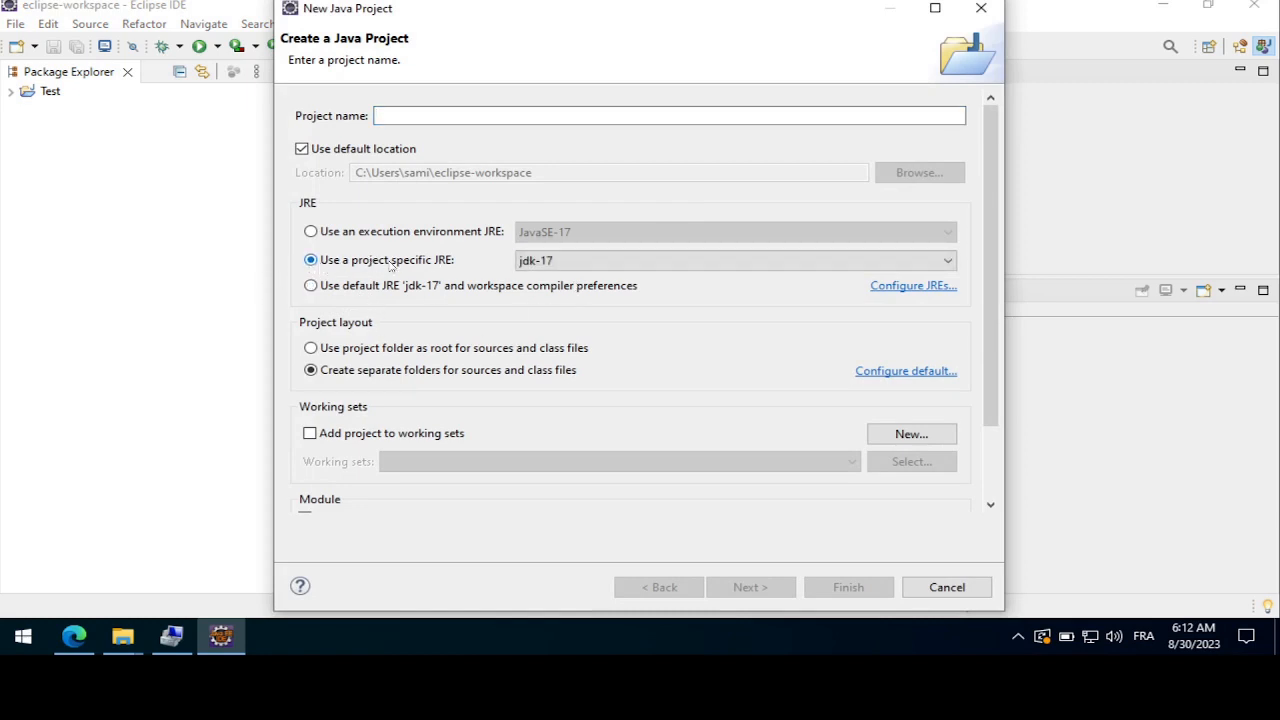
pyautogui.click(579, 262)
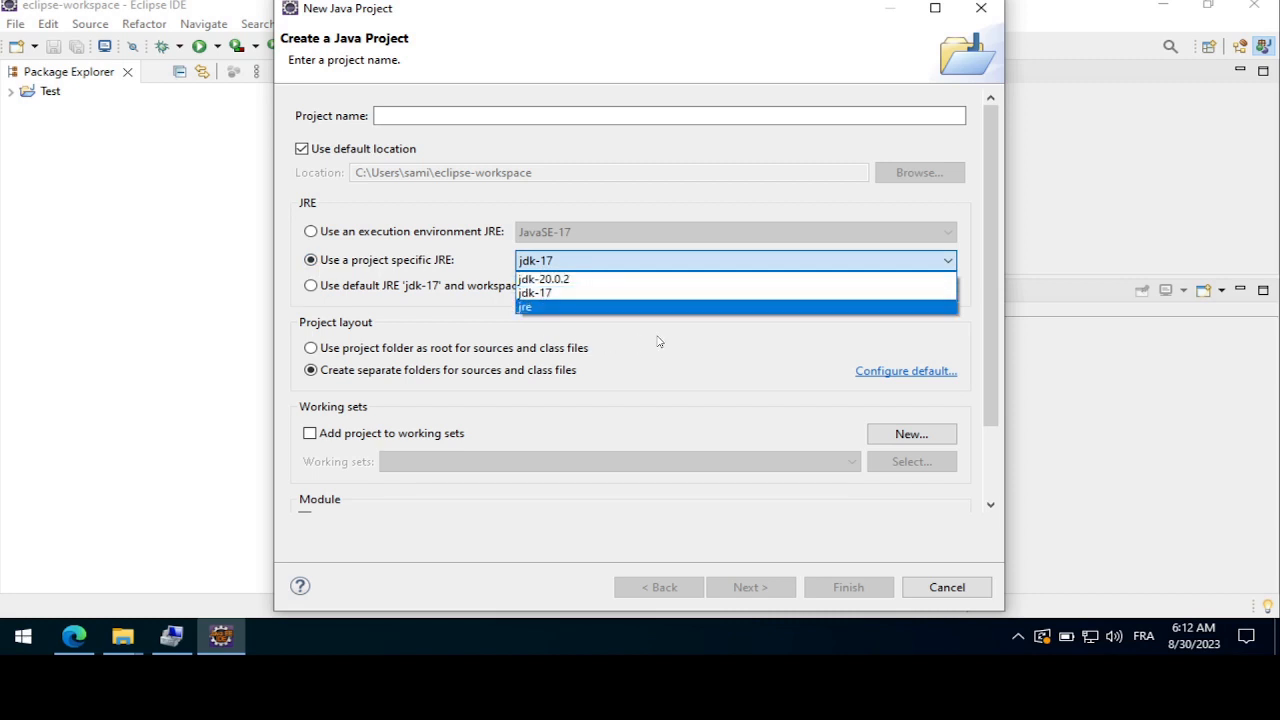
pyautogui.click(567, 280)
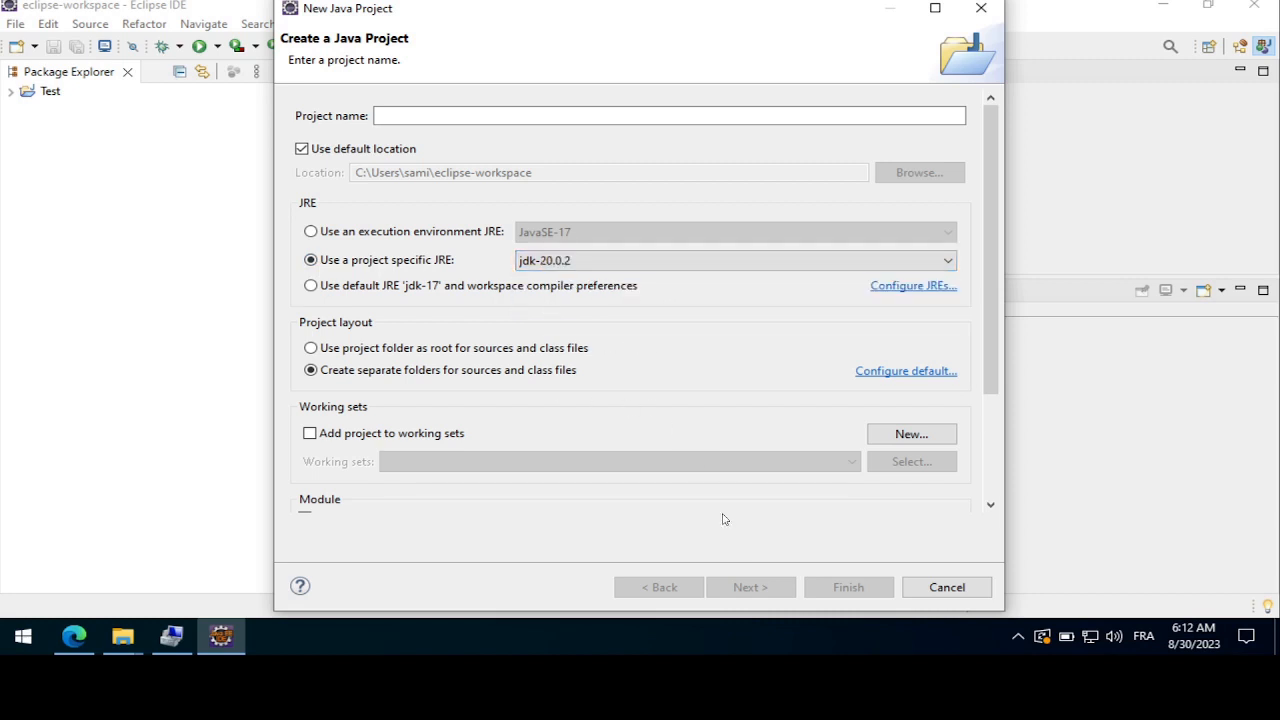
# Name the project Test1 and finish creating it with the default Java build settings
pyautogui.click(493, 112)
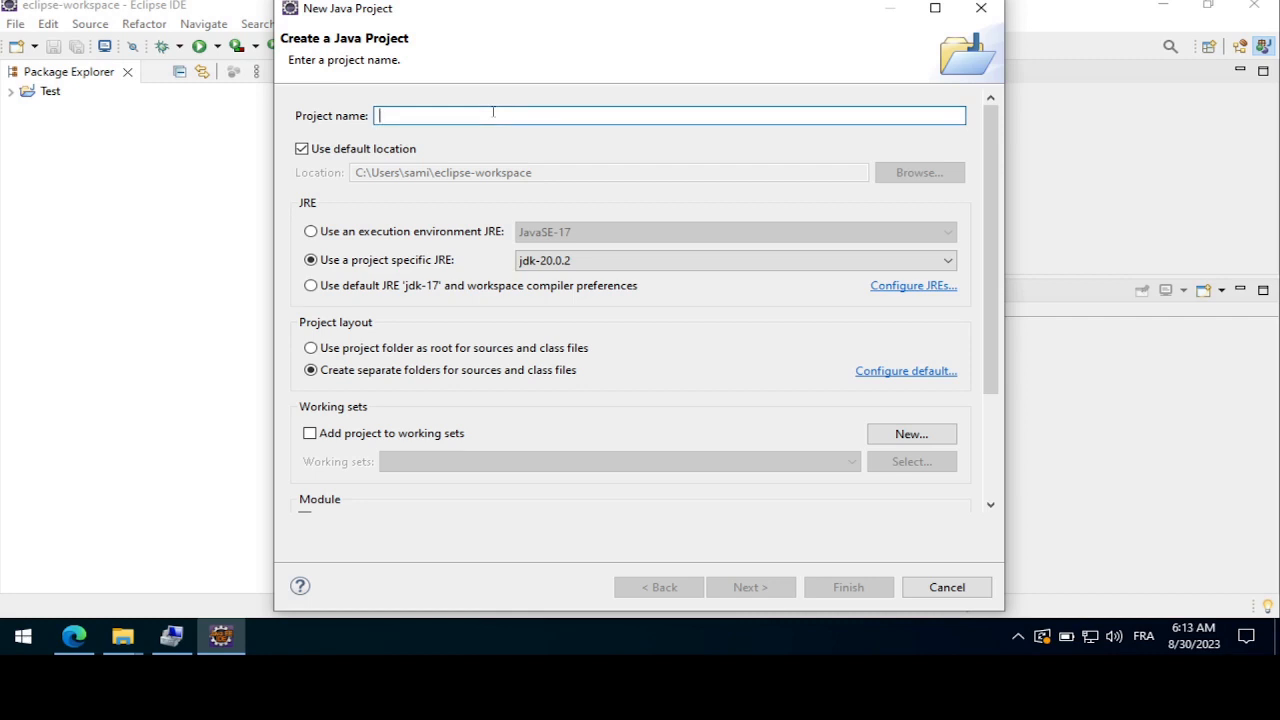
pyautogui.write('Test1')
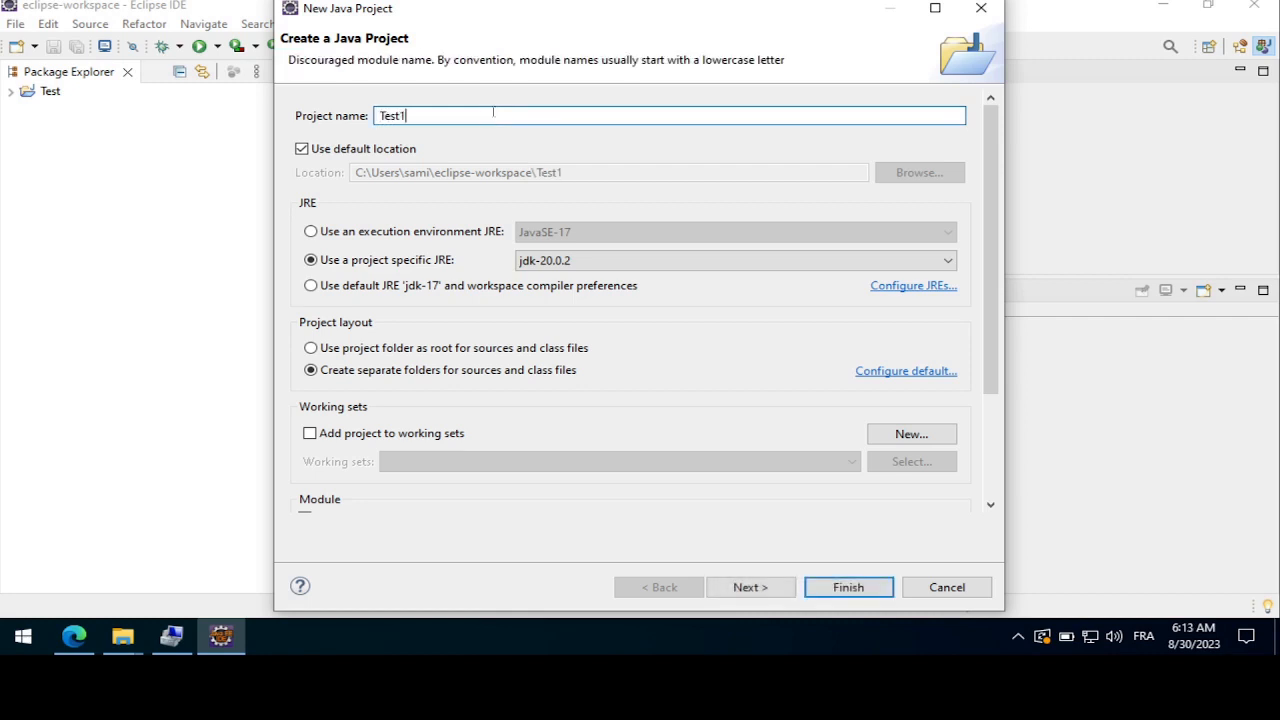
pyautogui.click(760, 589)
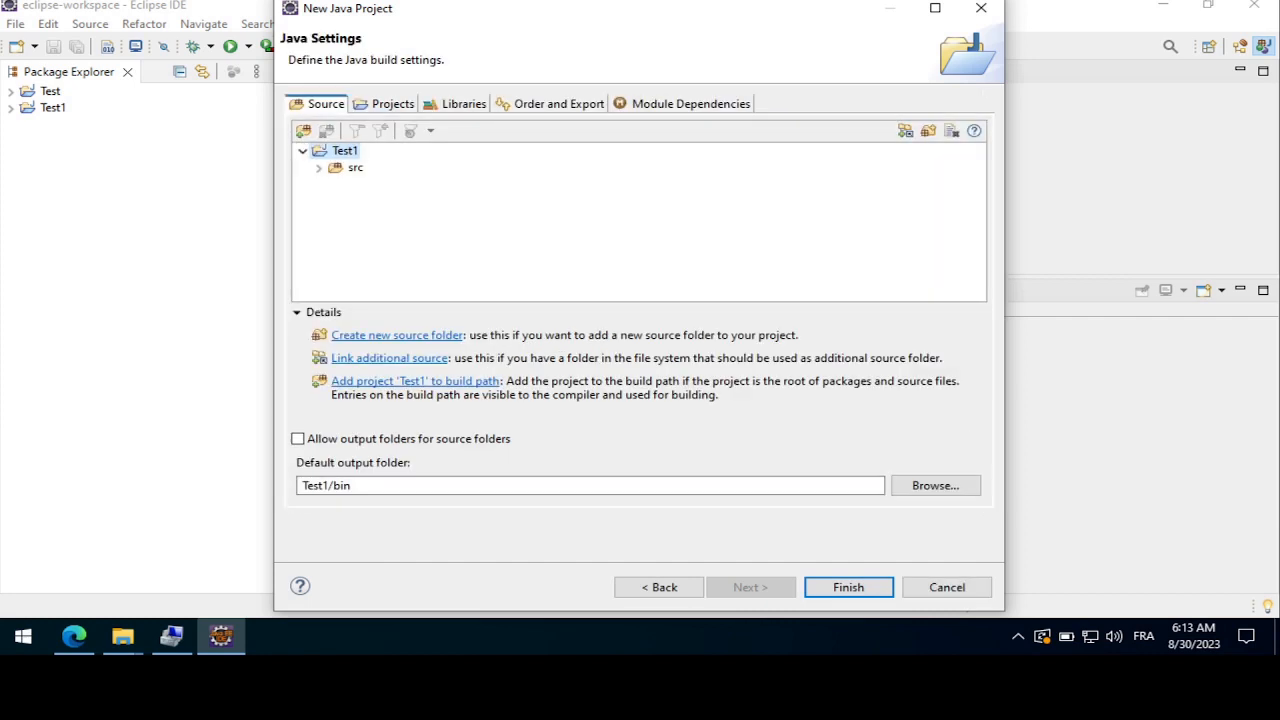
pyautogui.click(830, 588)
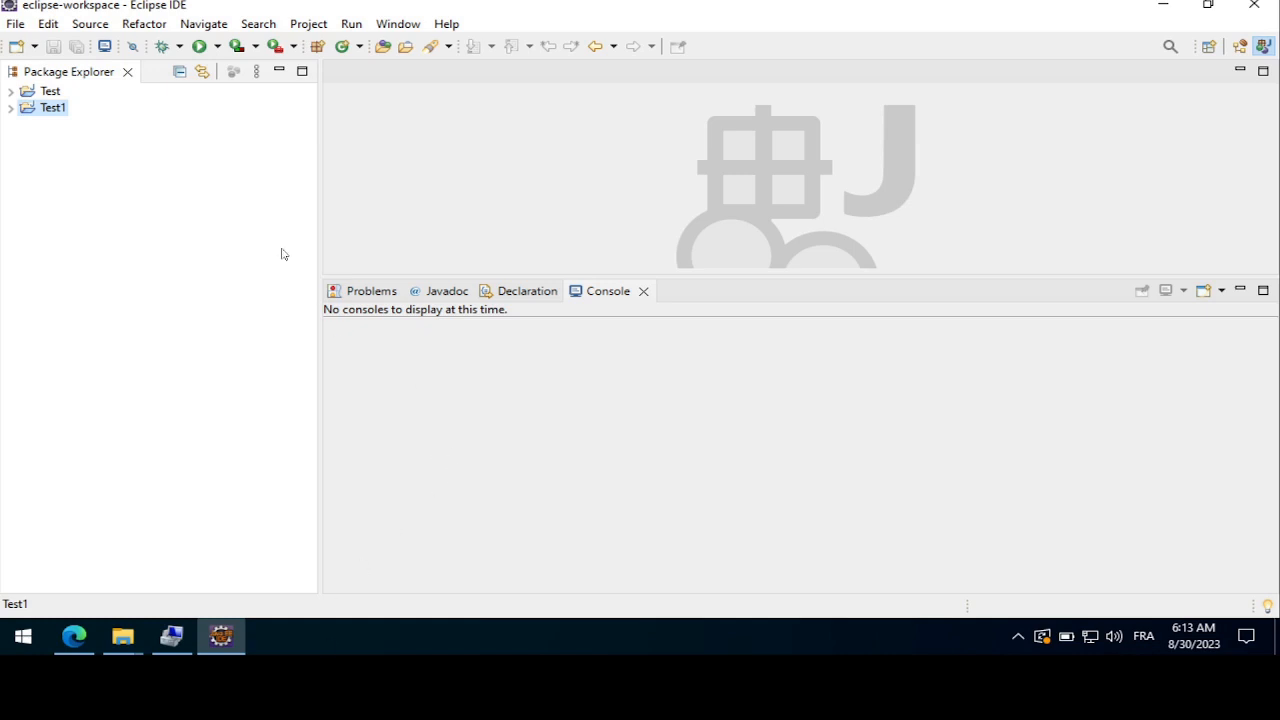
# In the Test1 project's Java build path, change the JRE System Library's alternate JRE to jdk-17, and apply and close the properties
pyautogui.rightClick(50, 112)
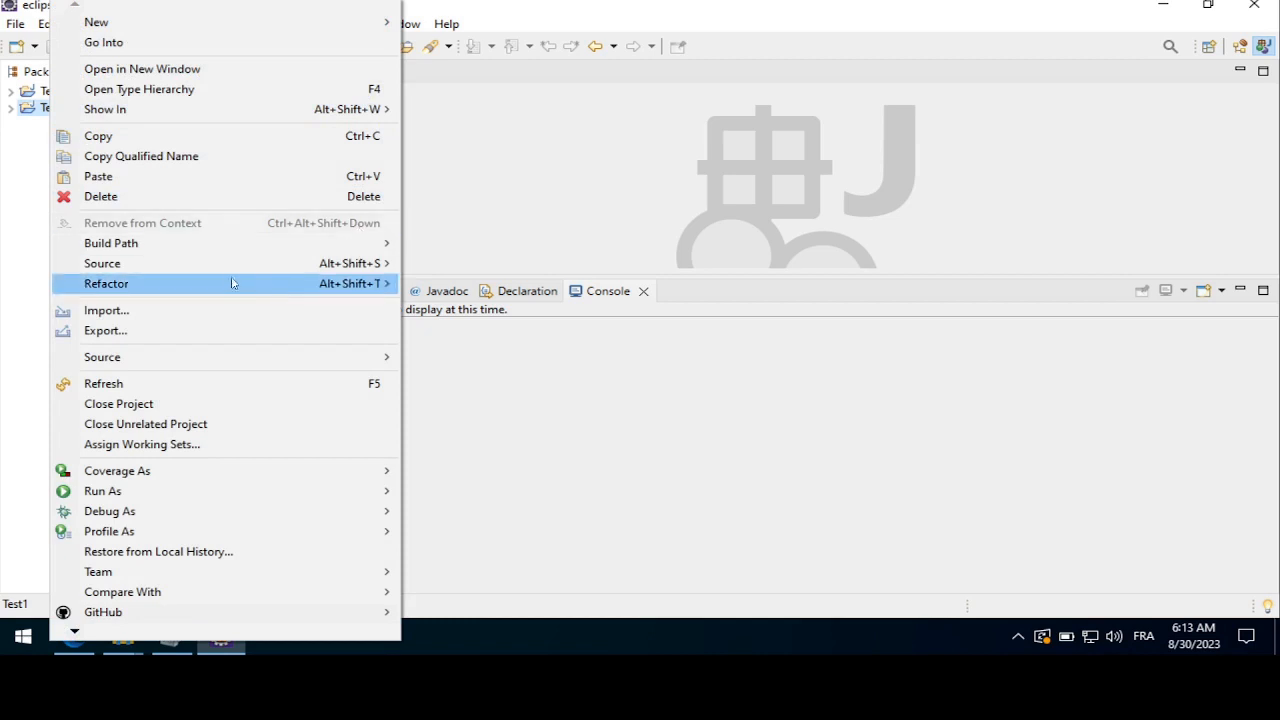
pyautogui.moveTo(154, 248)
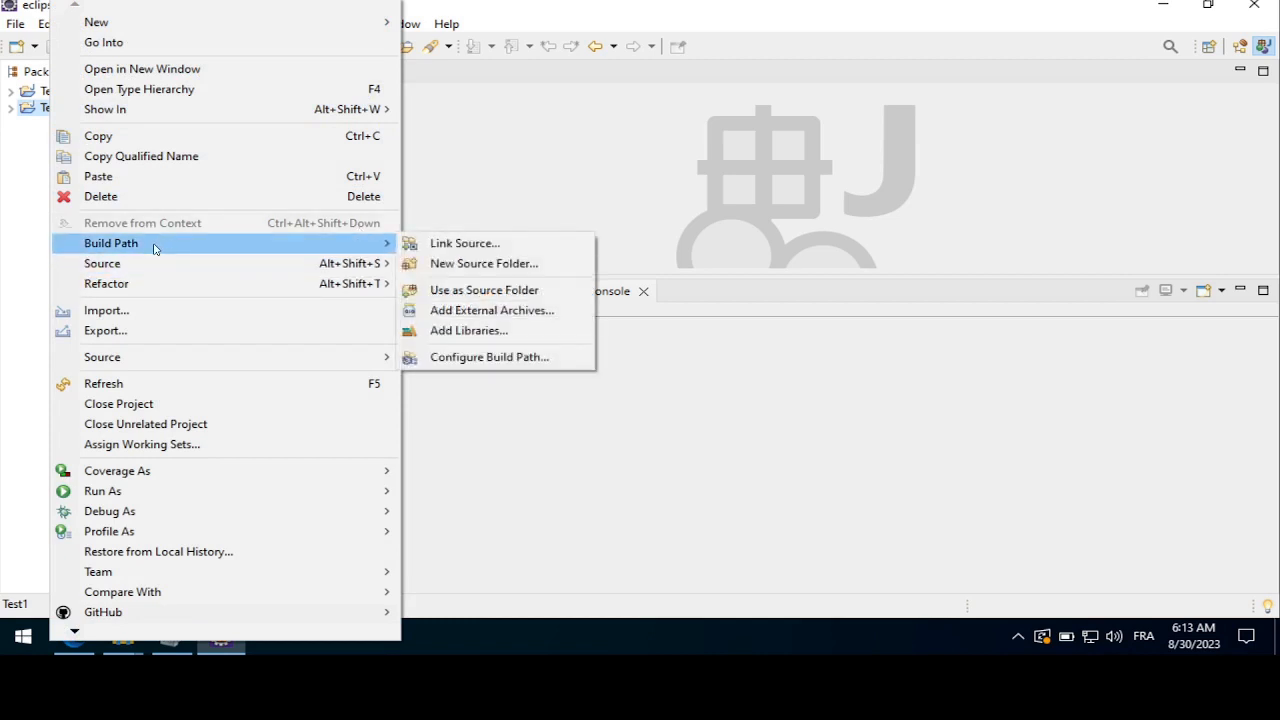
pyautogui.click(498, 358)
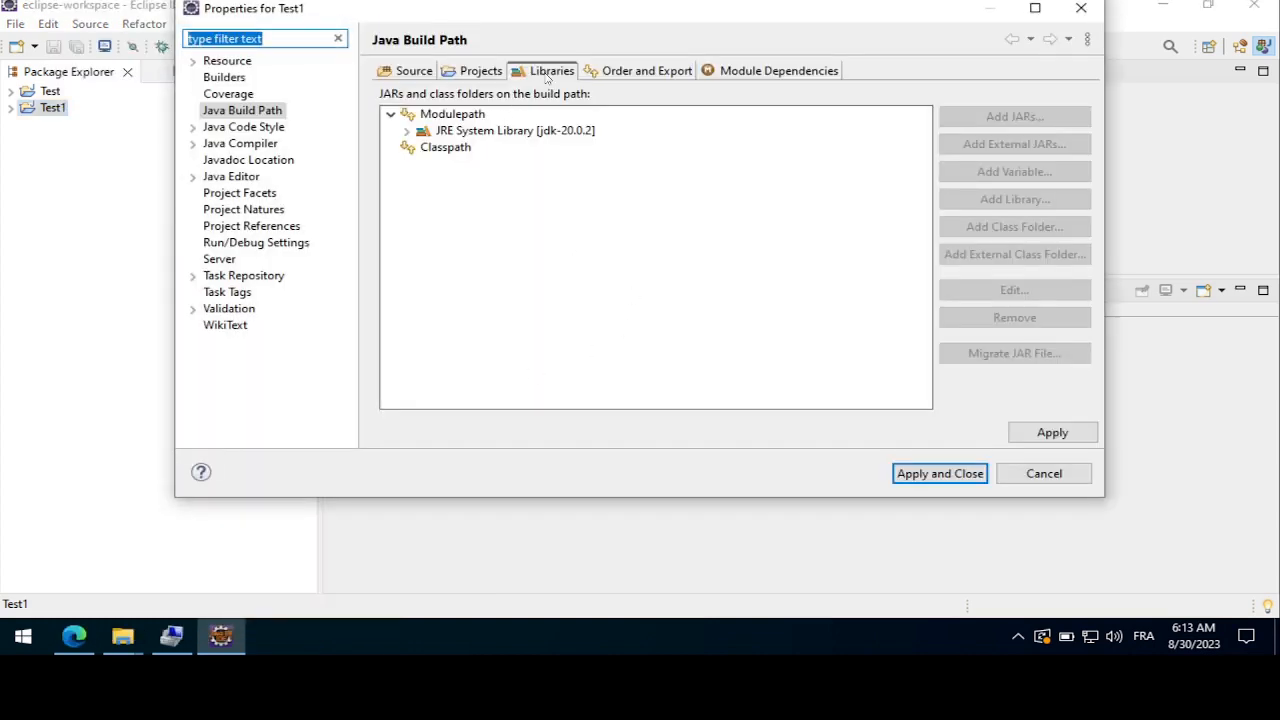
pyautogui.click(476, 133)
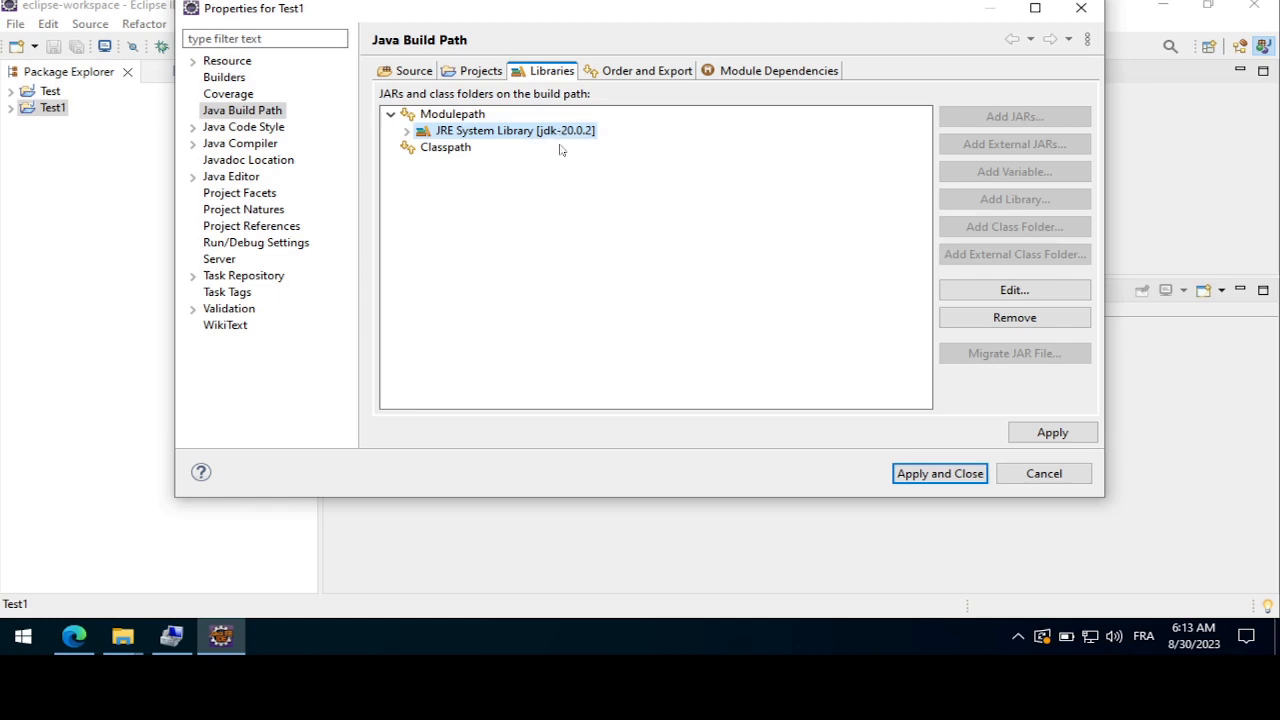
pyautogui.click(1014, 290)
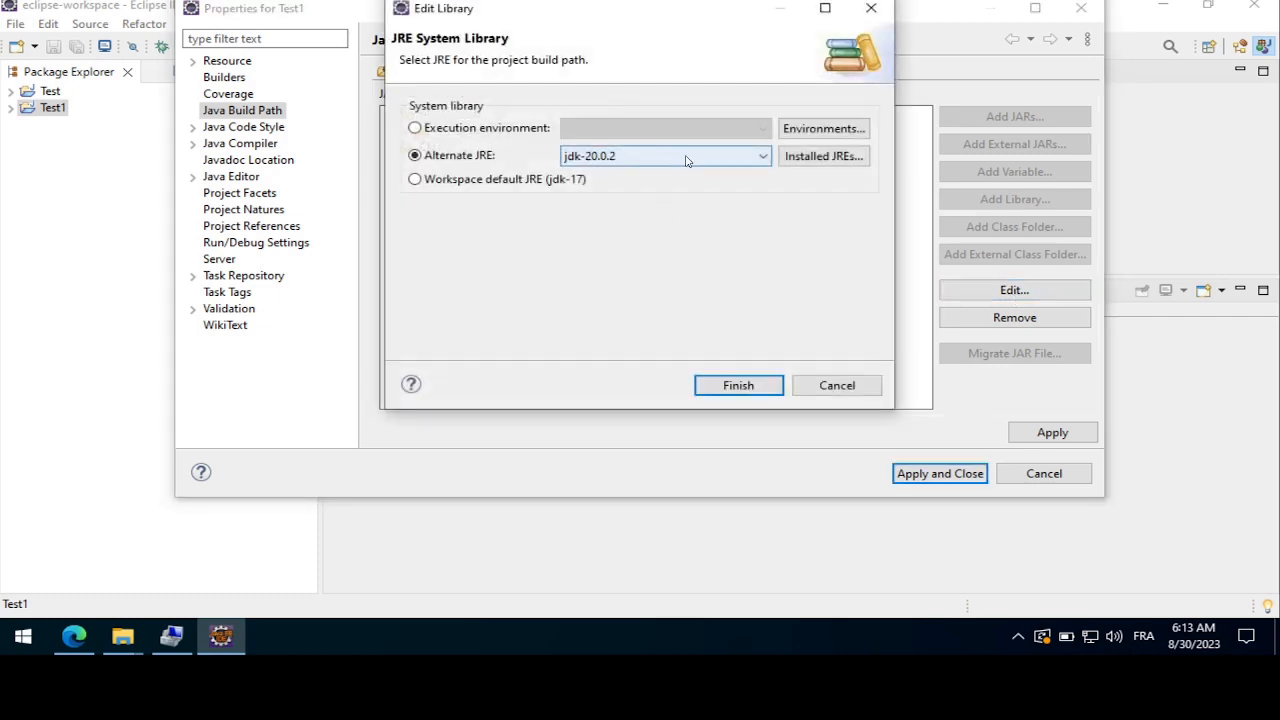
pyautogui.click(762, 160)
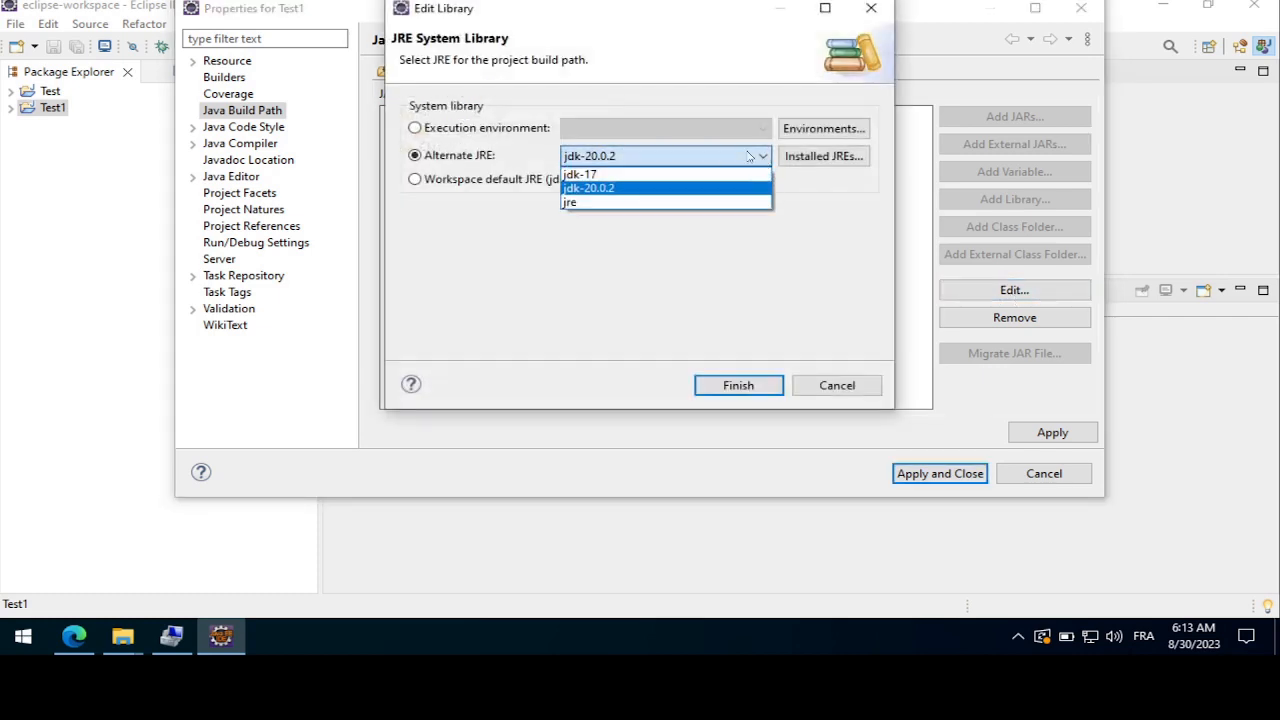
pyautogui.click(600, 173)
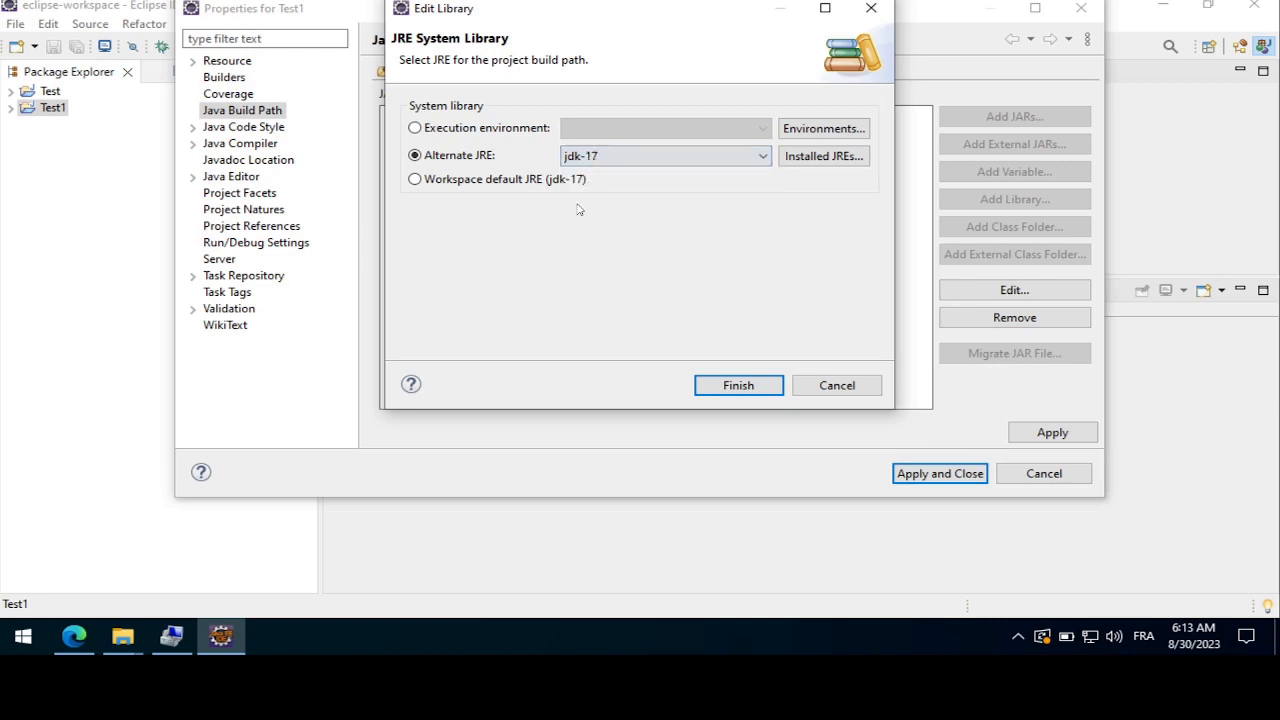
pyautogui.click(742, 386)
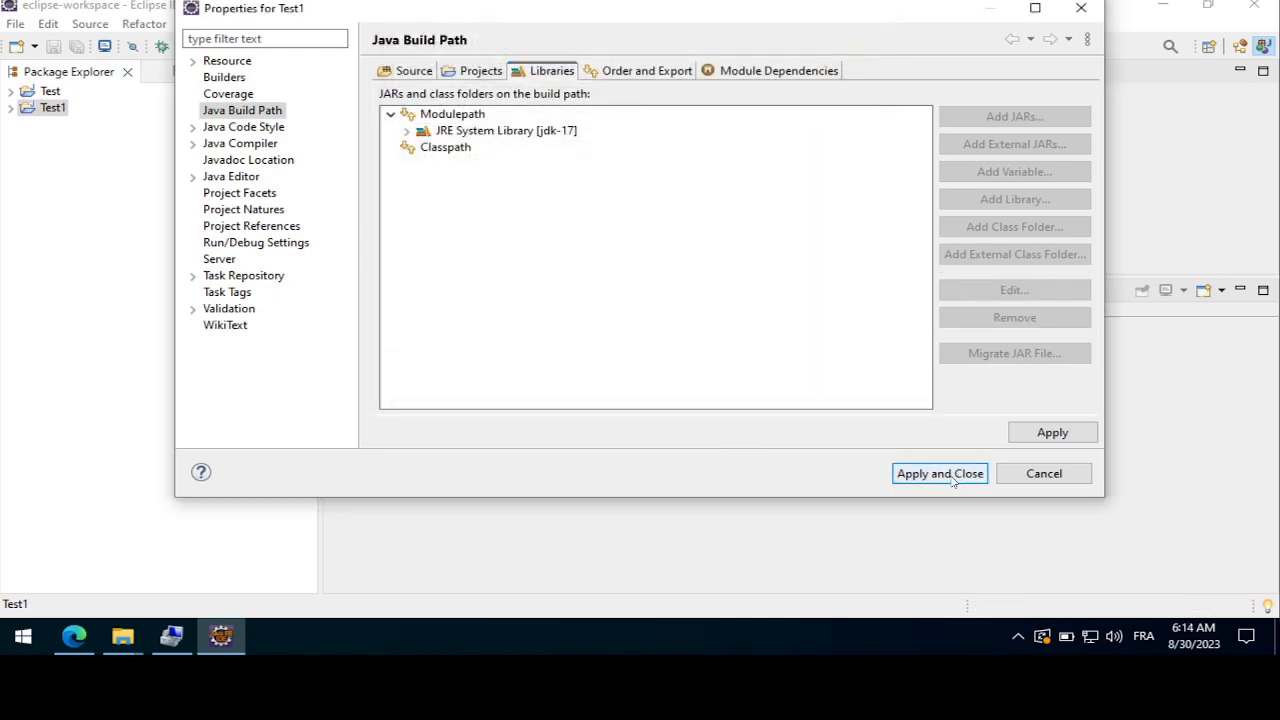
pyautogui.click(940, 473)
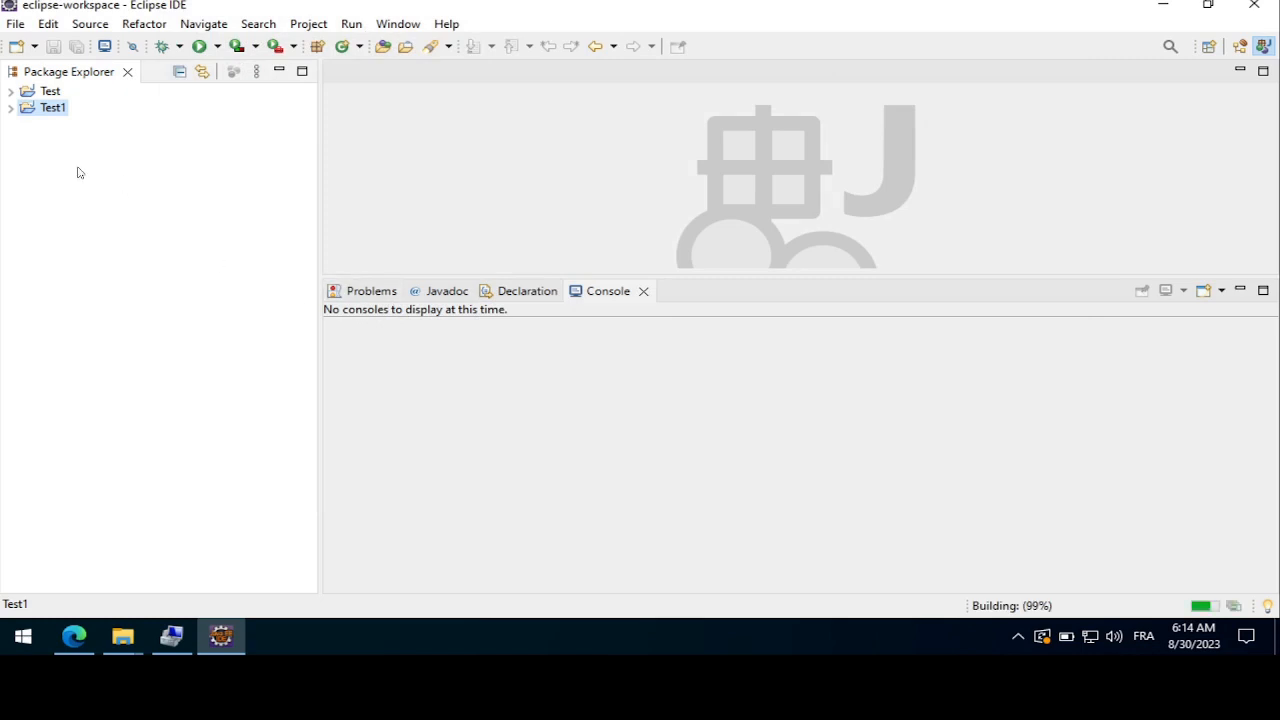
# Examine the Test1 project's JRE System Library entry and the contents of its src folder, and collapse the project
pyautogui.click(11, 108)
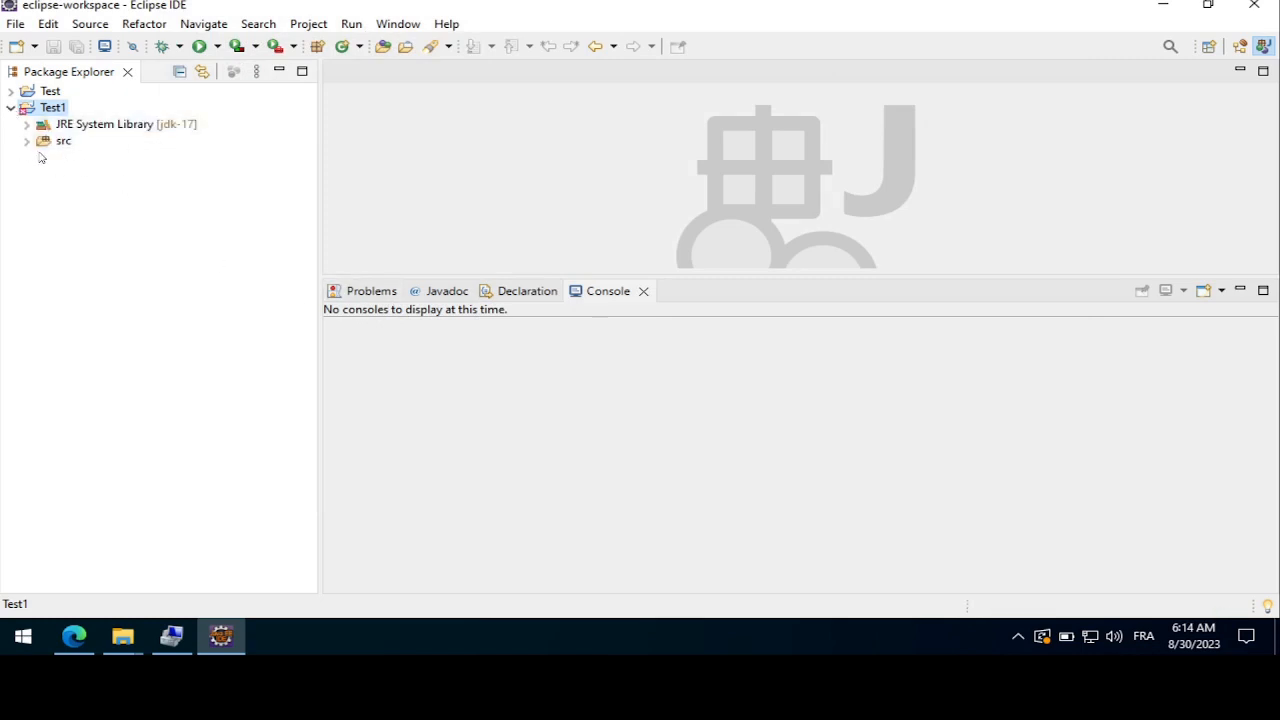
pyautogui.click(27, 142)
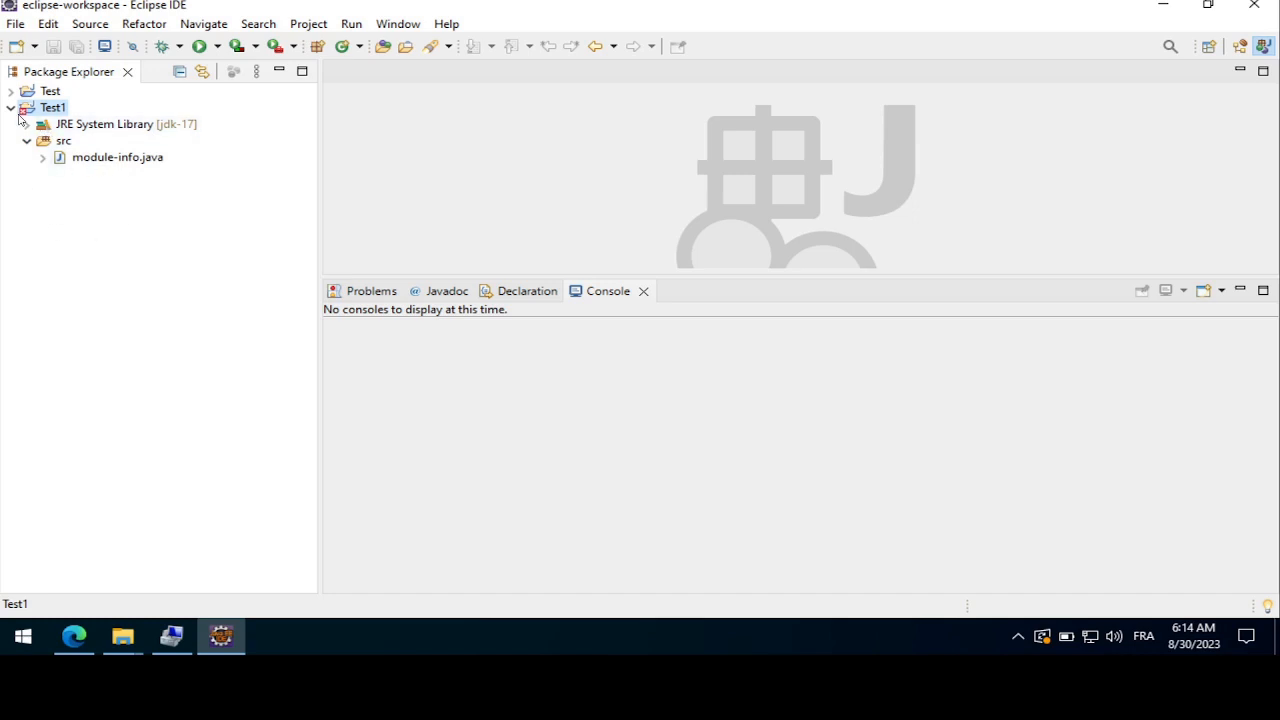
pyautogui.click(84, 160)
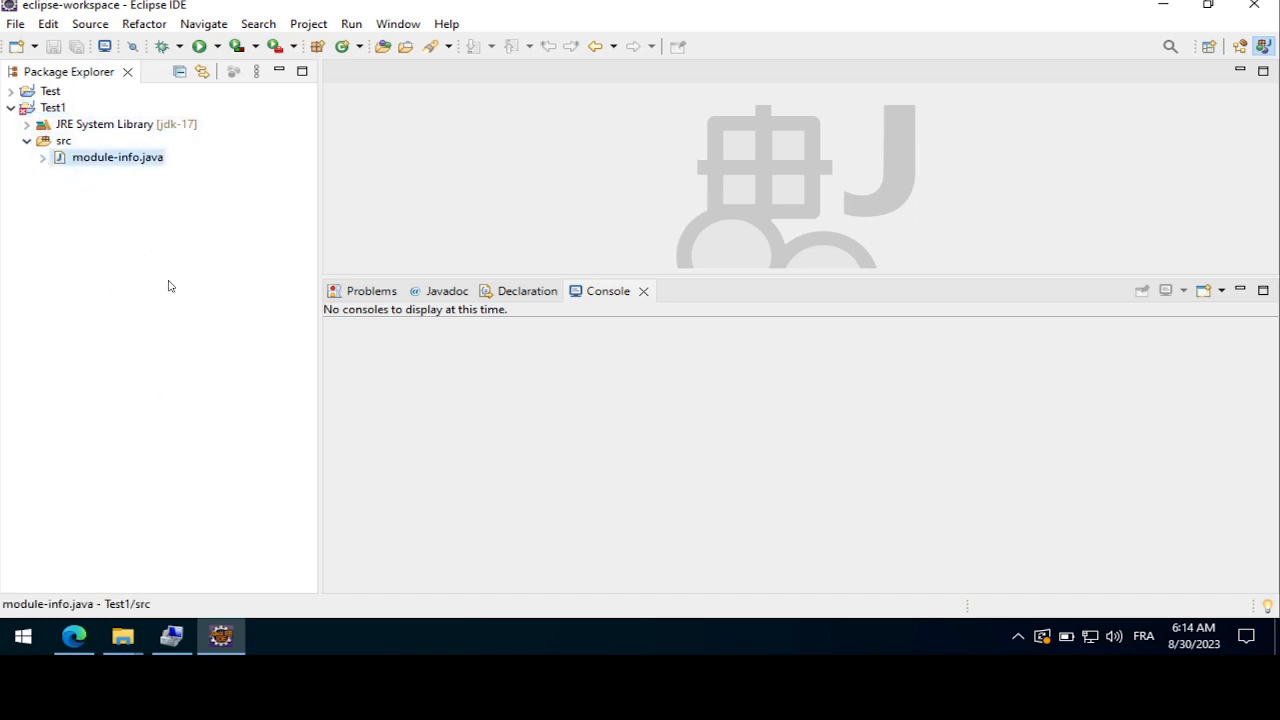
pyautogui.click(27, 141)
pyautogui.click(10, 108)
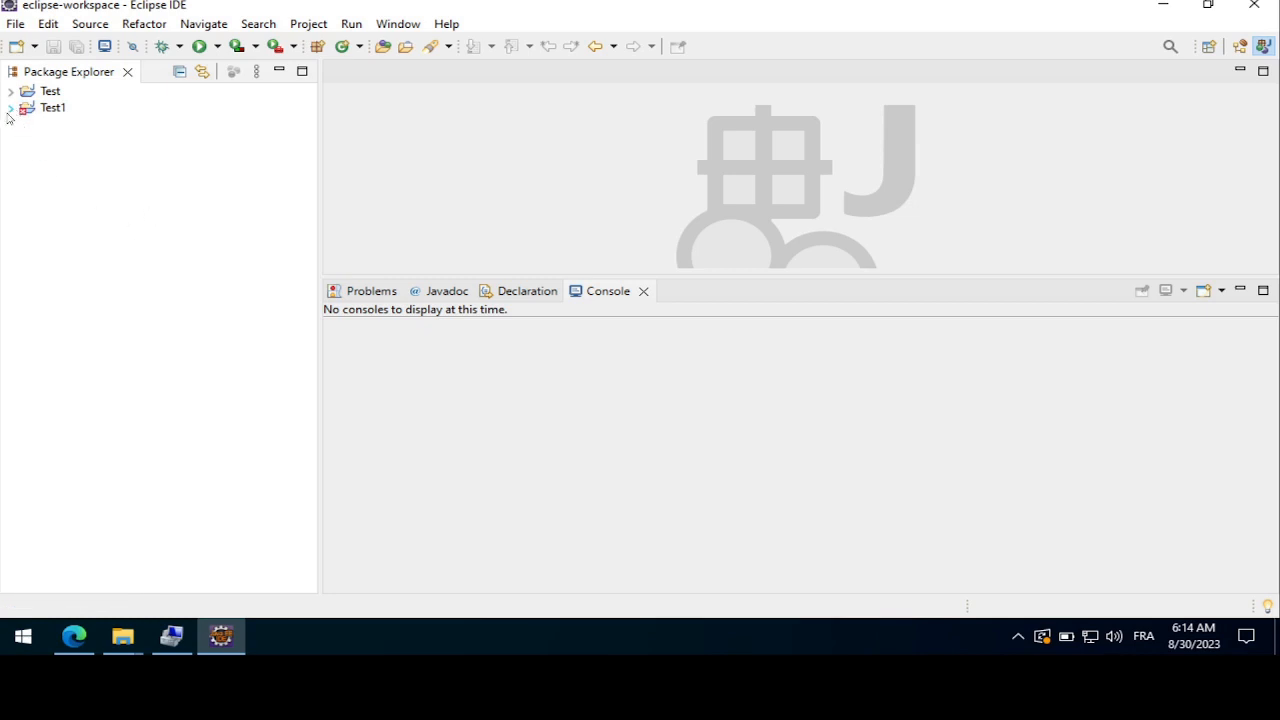